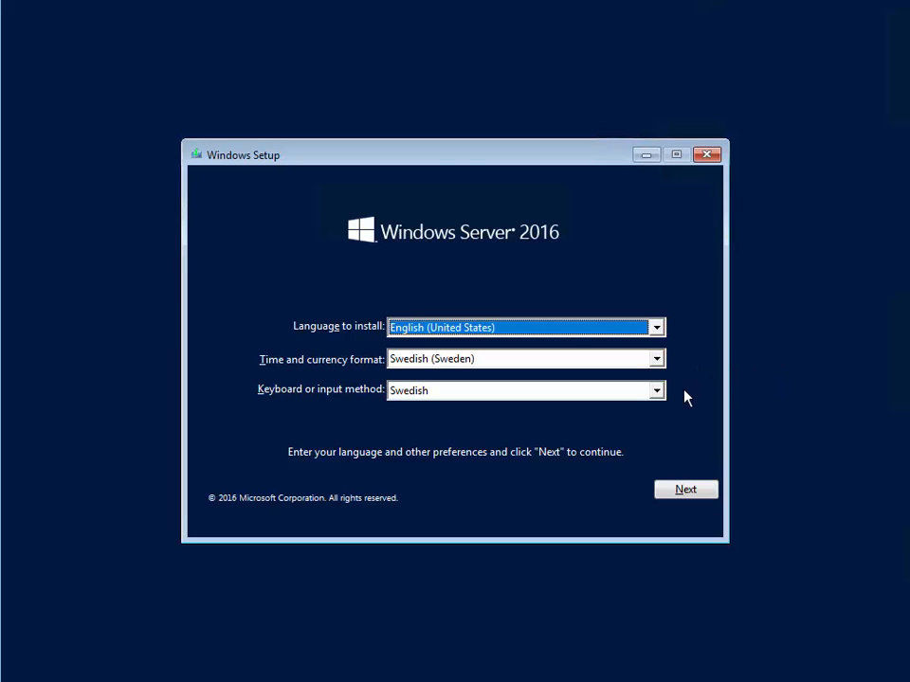
- Accept English (United States) with Swedish time format and keyboard, then choose Install now
click(686, 490)
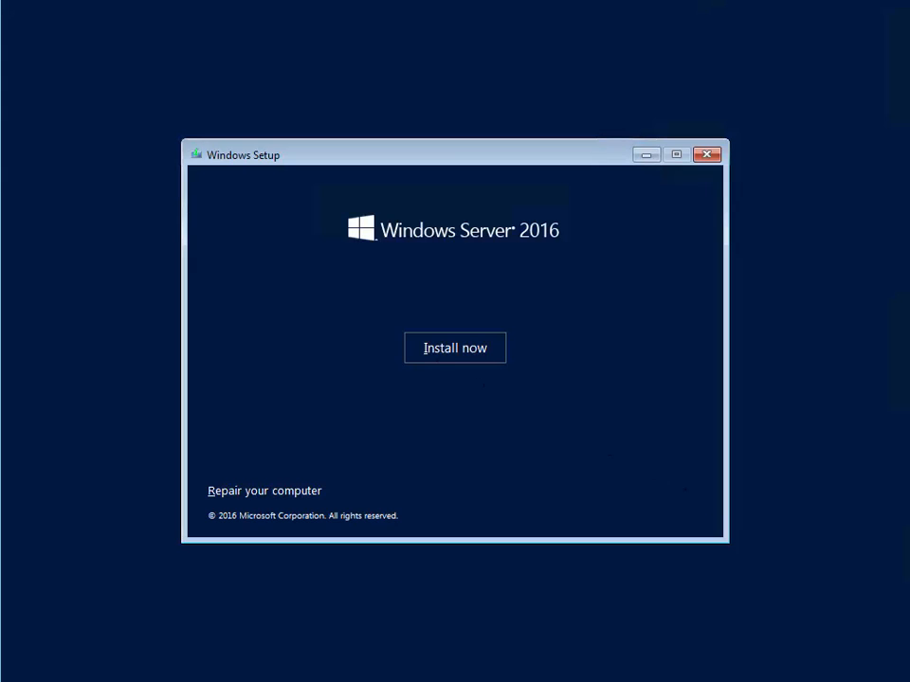
click(432, 345)
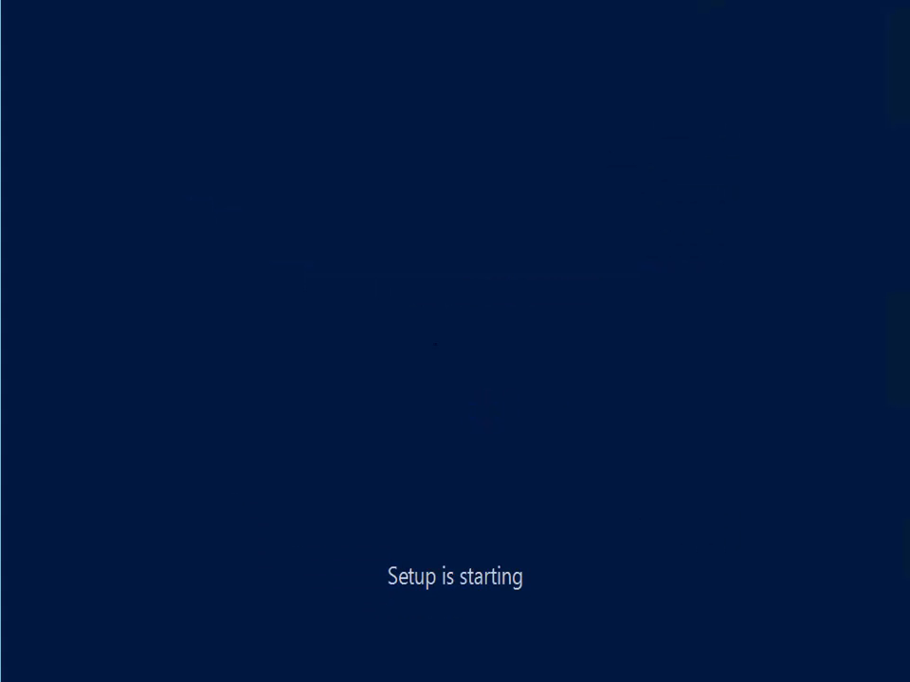
- Paste the product key on the Activate Windows page and submit it
click(434, 343)
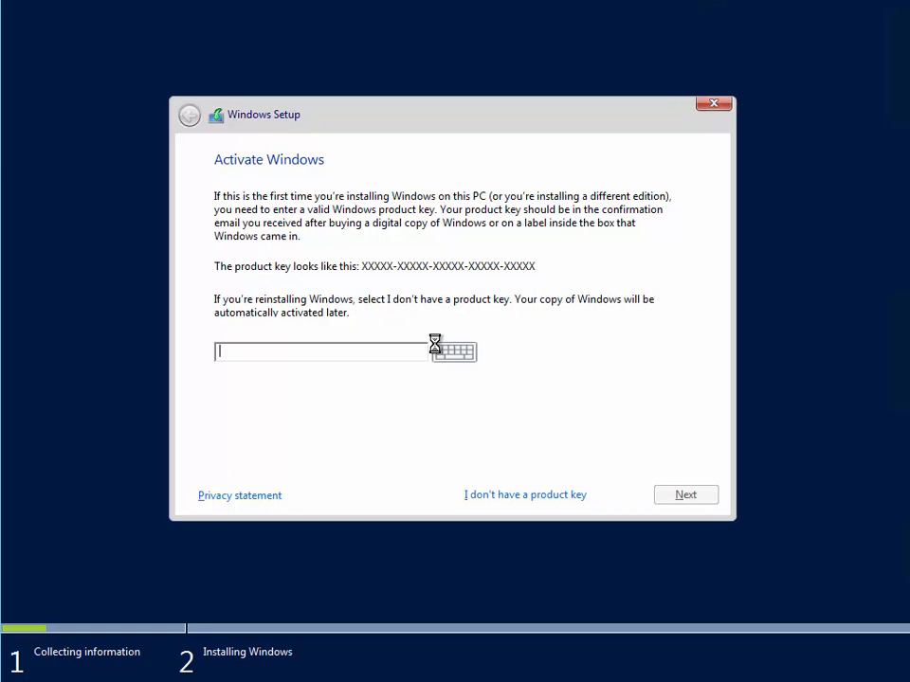
click(255, 353)
key(ctrl+v)
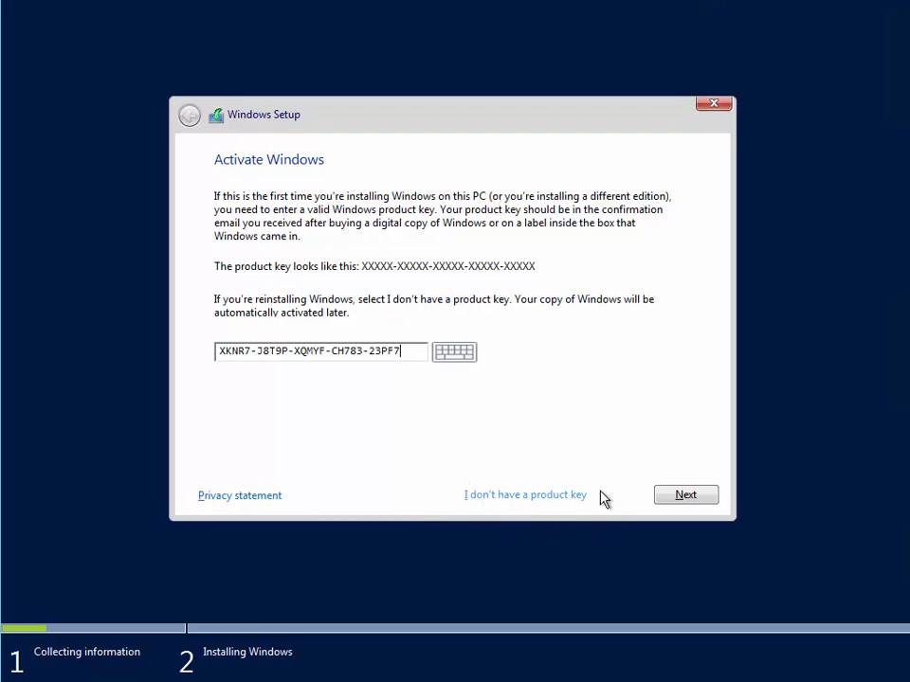
click(682, 497)
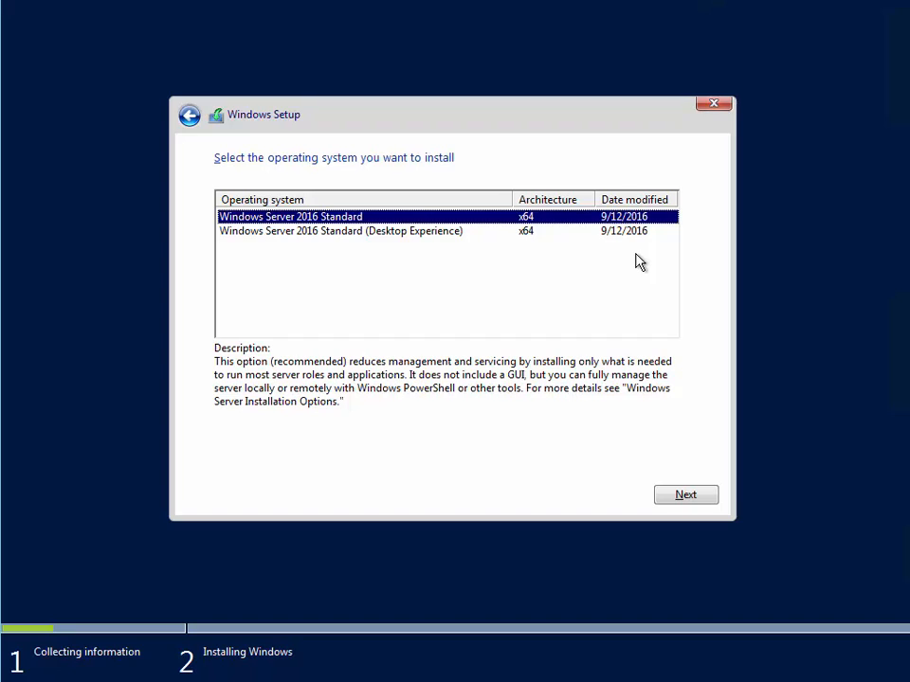
- Select Windows Server 2016 Standard (Desktop Experience) and accept the license terms
click(443, 233)
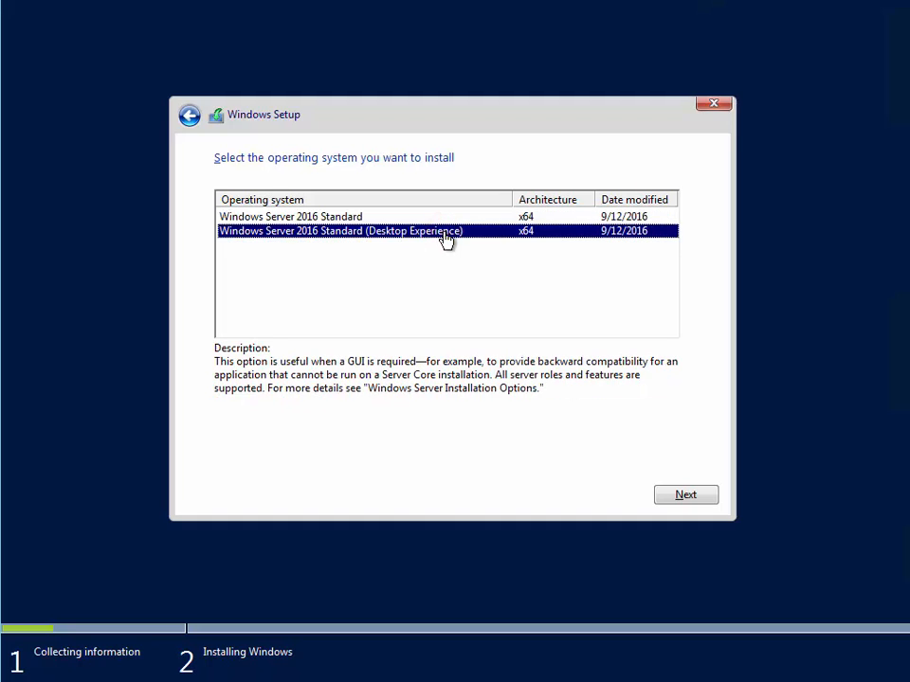
click(684, 490)
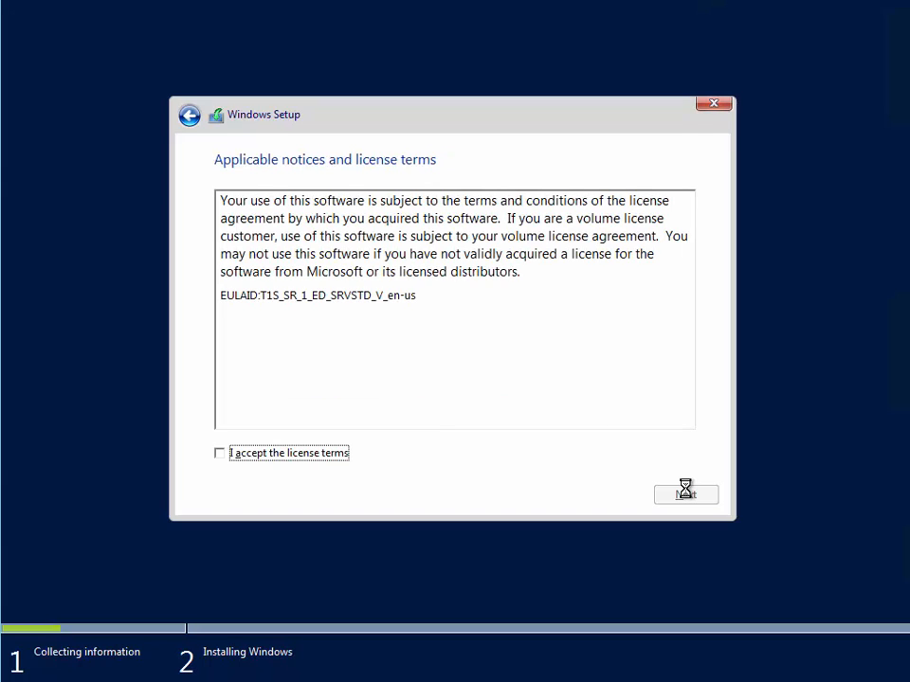
click(220, 455)
click(672, 494)
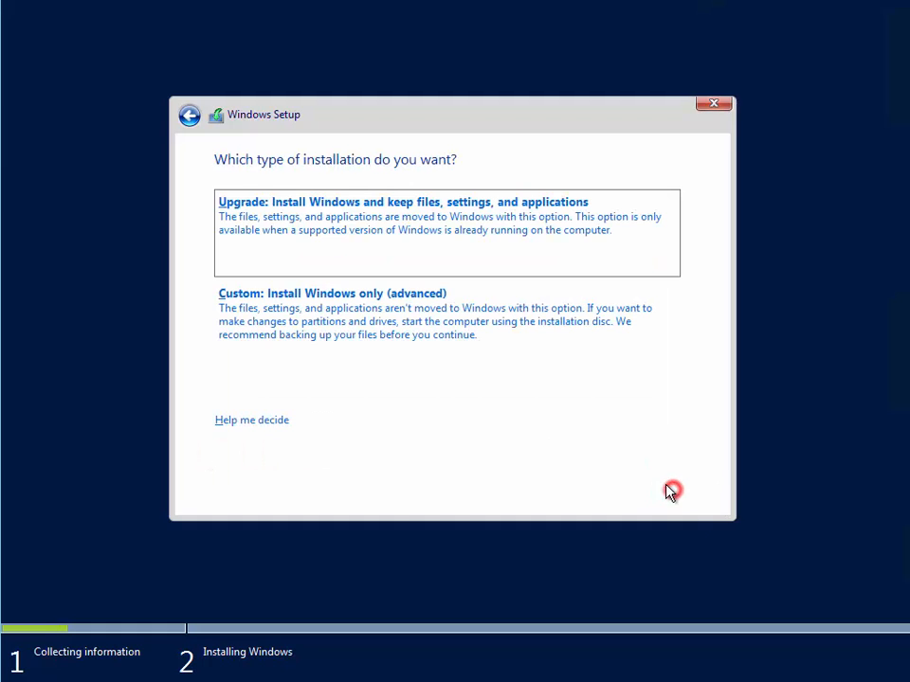
- Choose a Custom install onto Drive 0's 40 GB unallocated space
click(262, 301)
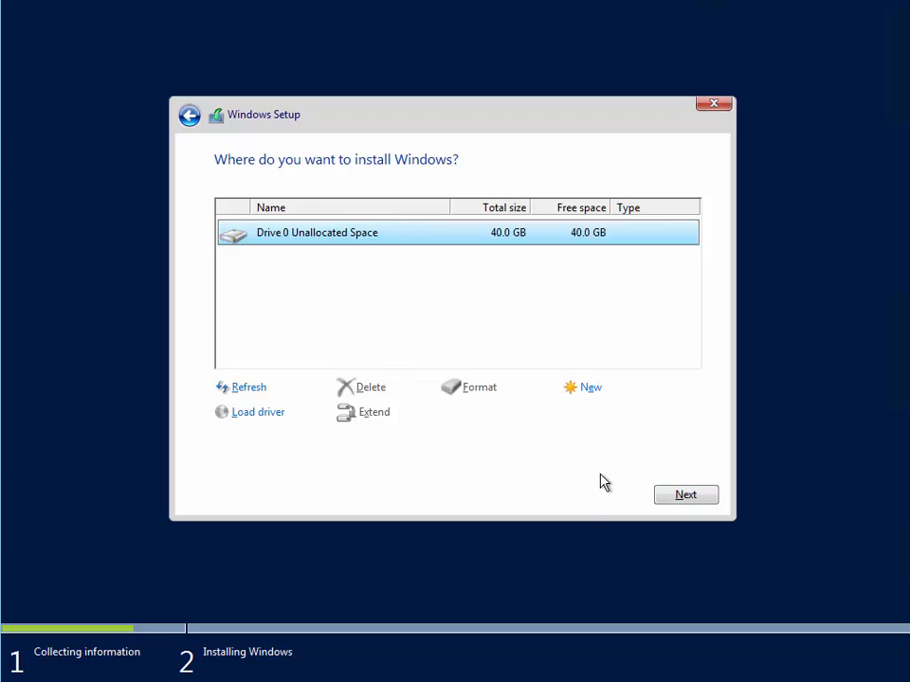
click(676, 495)
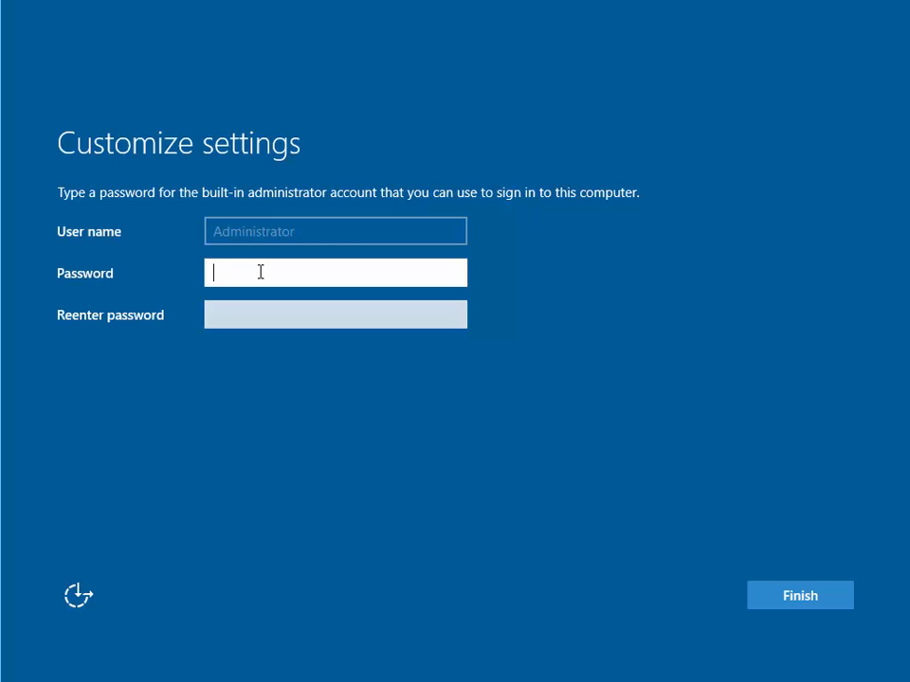
- Enter and confirm the built-in Administrator password, then finish setup
text(••••••••)
key(Tab)
text(••)
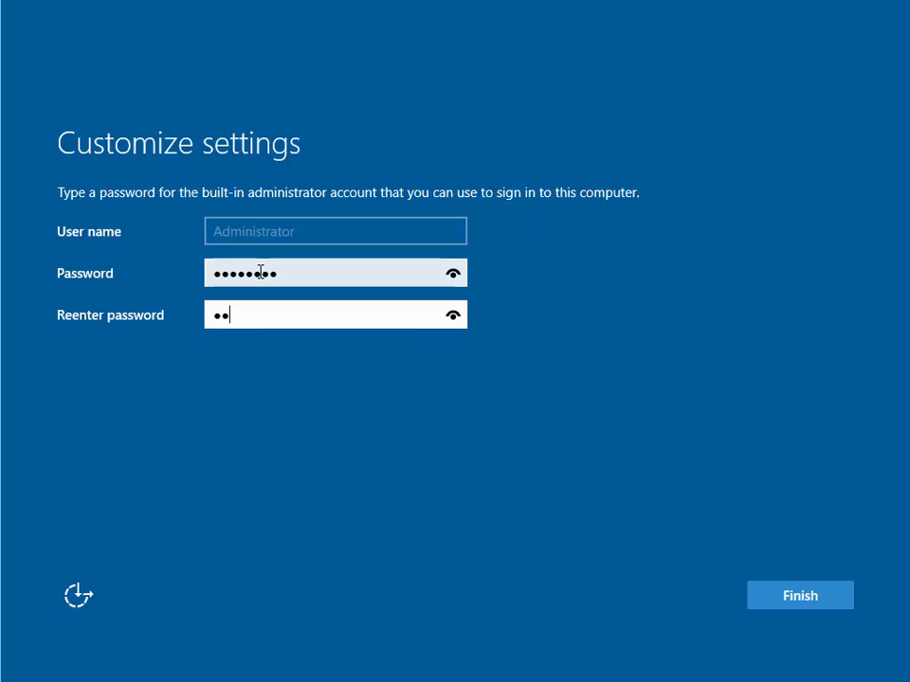
text(••••••)
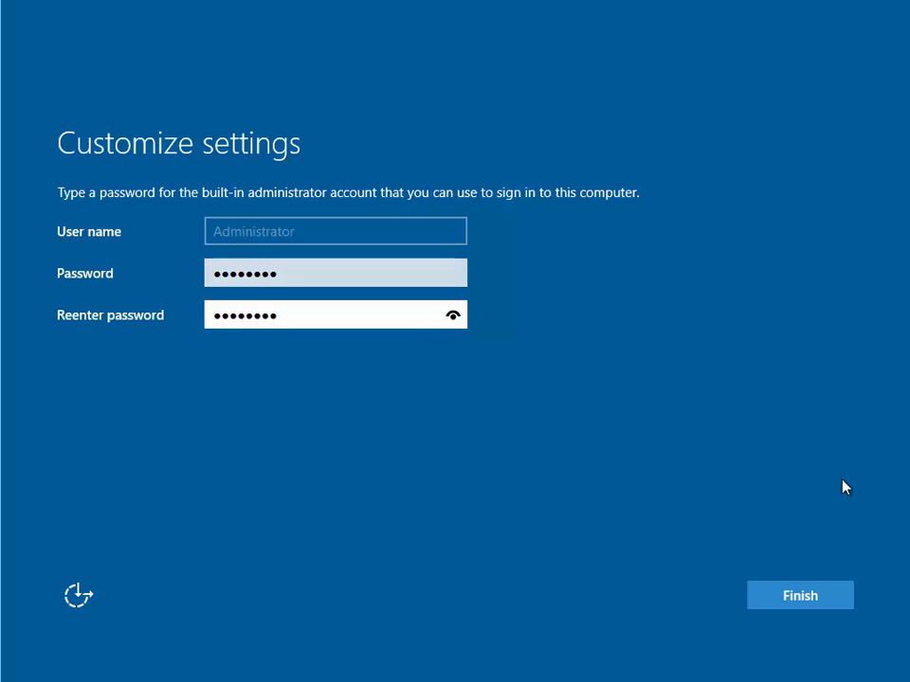
click(794, 603)
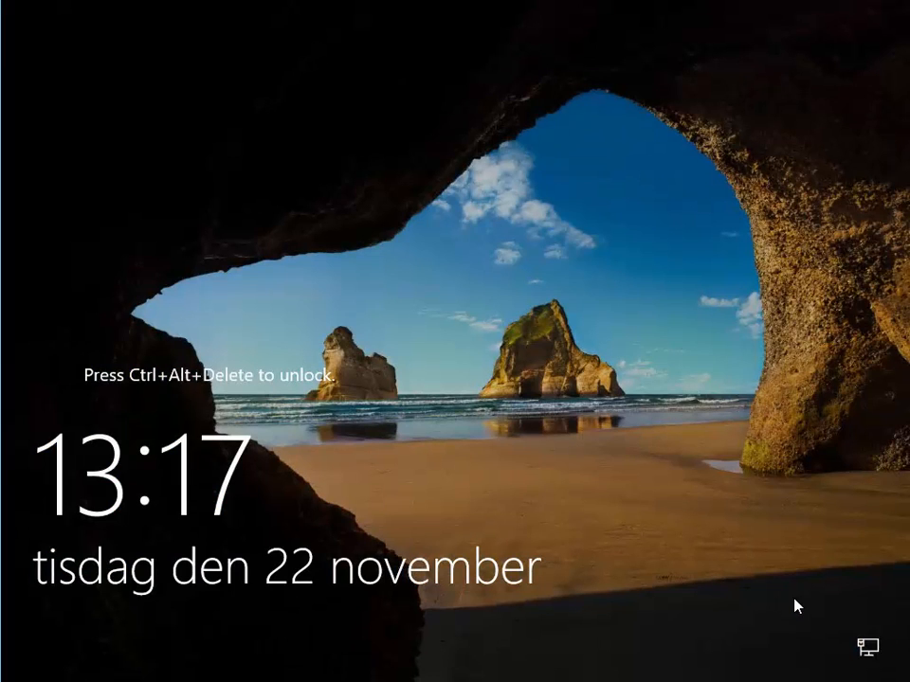
- Sign in as Administrator using Ctrl+Alt+Delete and the account password
key(ctrl+alt+Delete)
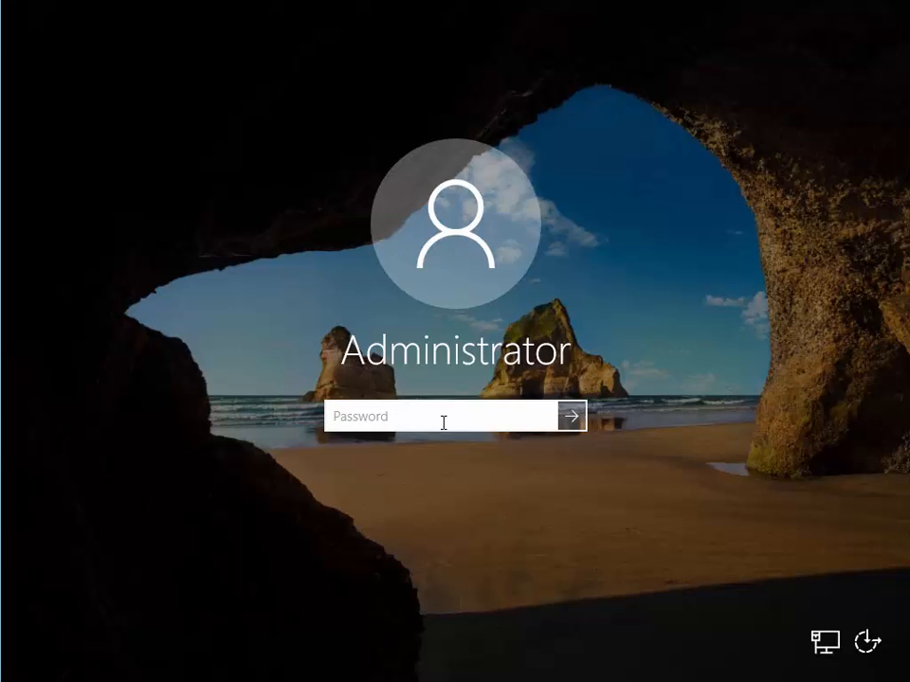
text(••••••••)
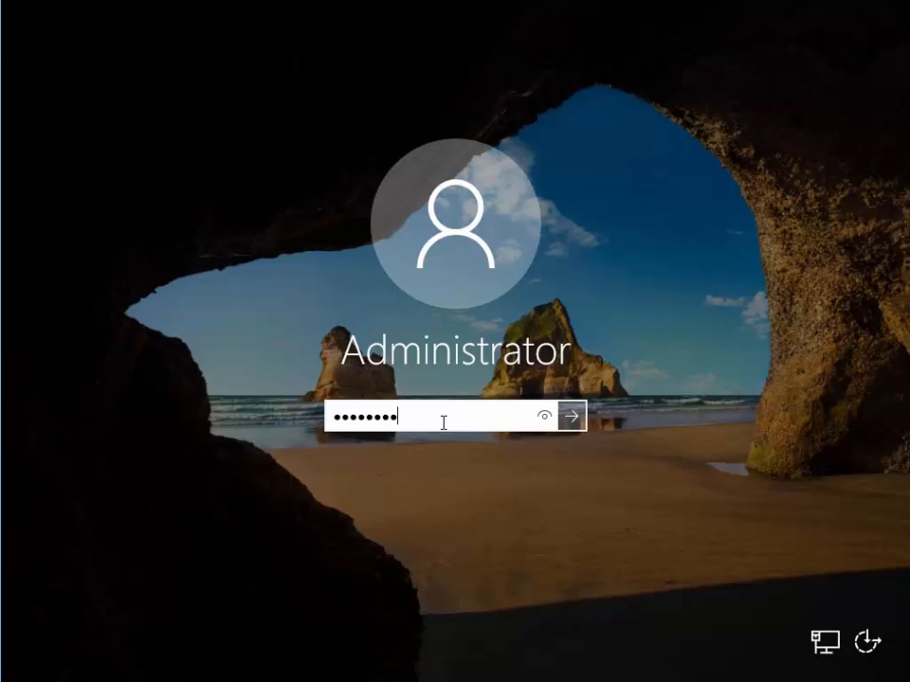
click(570, 417)
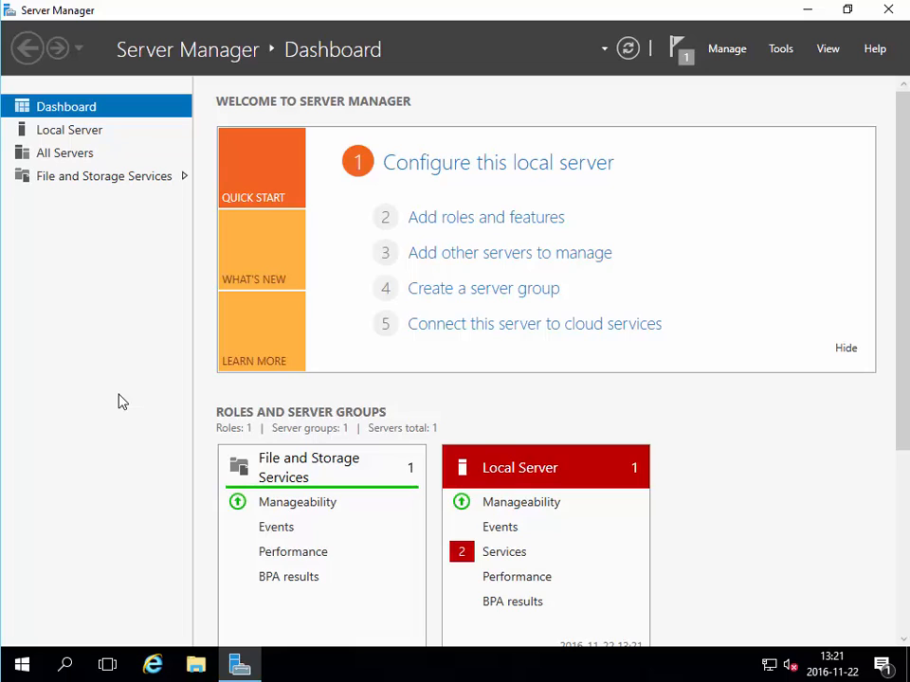
- Show the Local Server properties and open the Computer Name/Domain Changes dialog
click(73, 130)
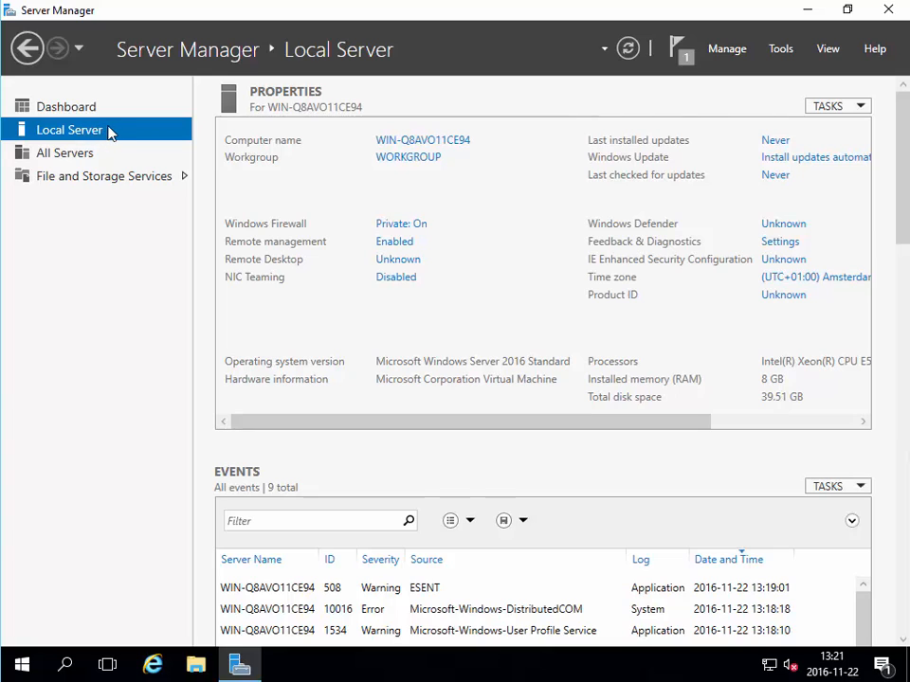
click(438, 142)
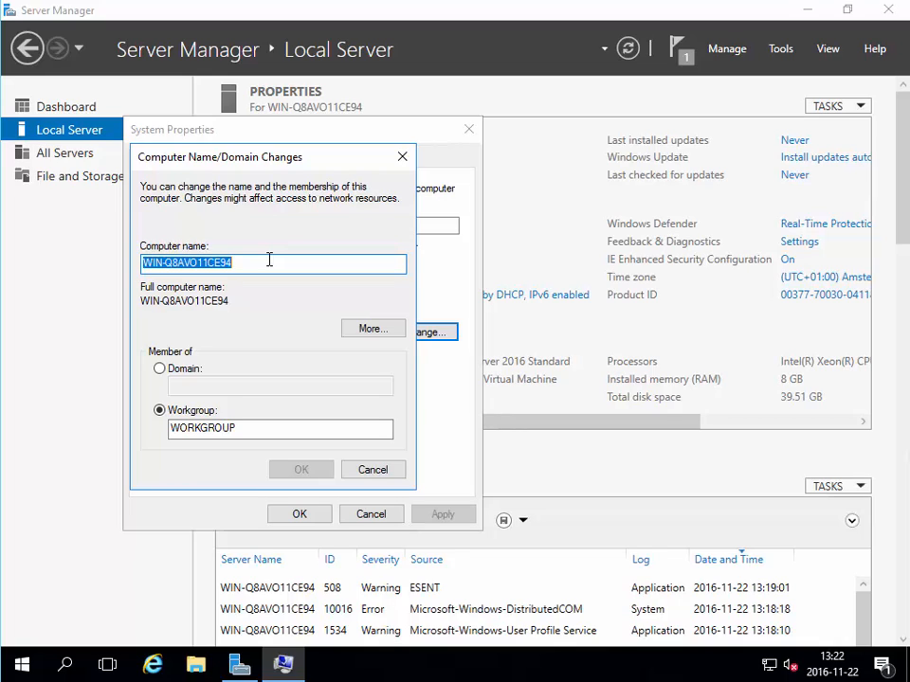
- Rename the computer to Server1, close System Properties, and choose Restart Later
text(Serv)
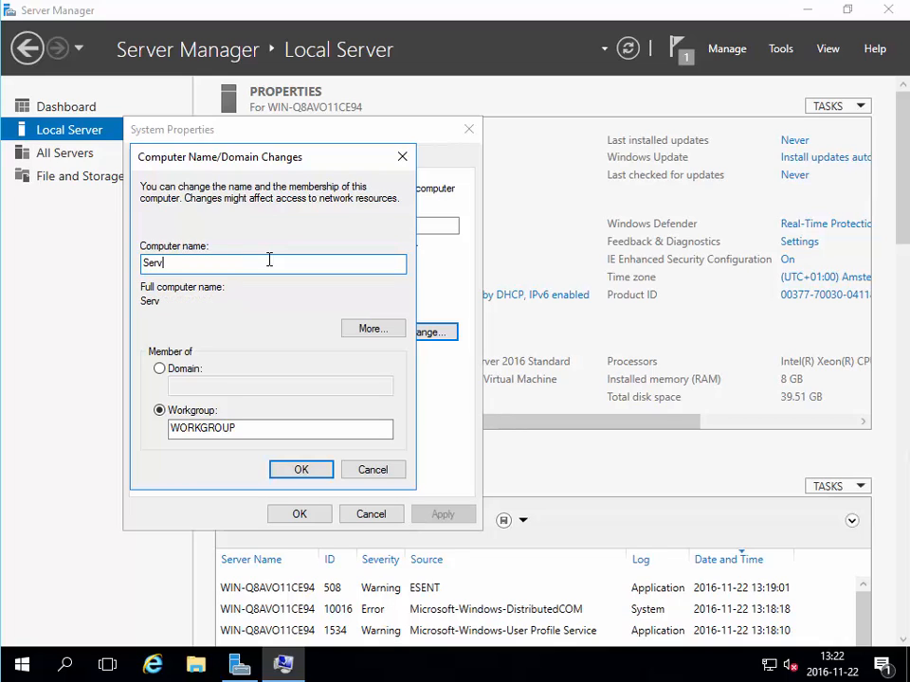
text(er1)
click(303, 474)
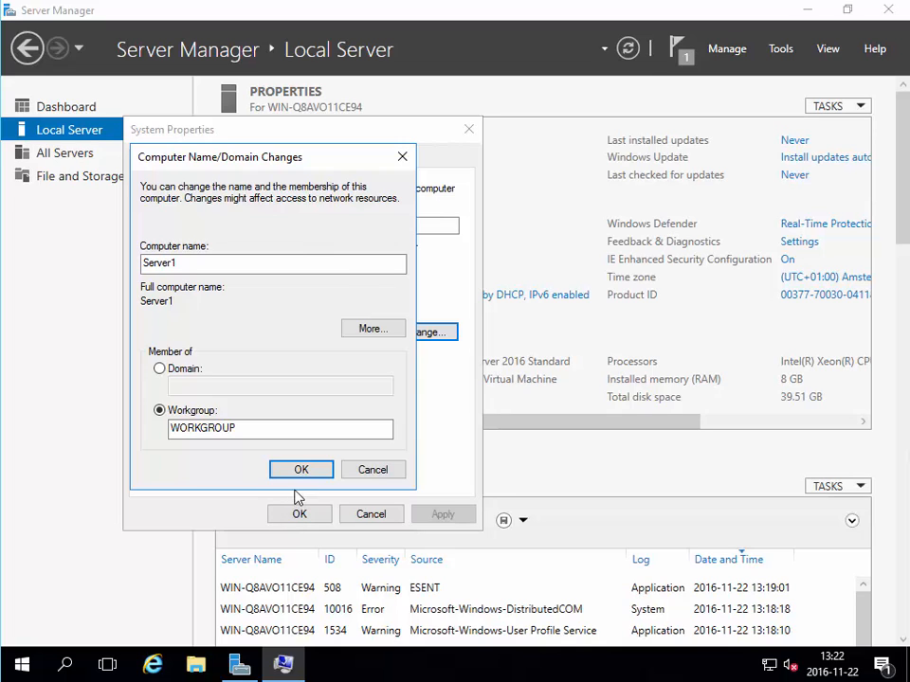
click(299, 468)
click(564, 358)
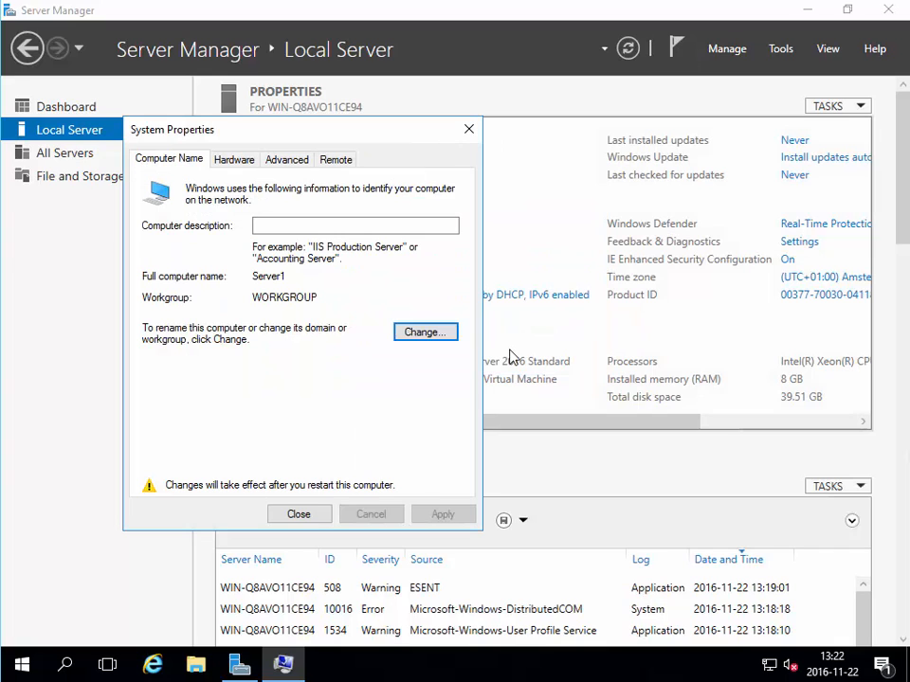
click(300, 513)
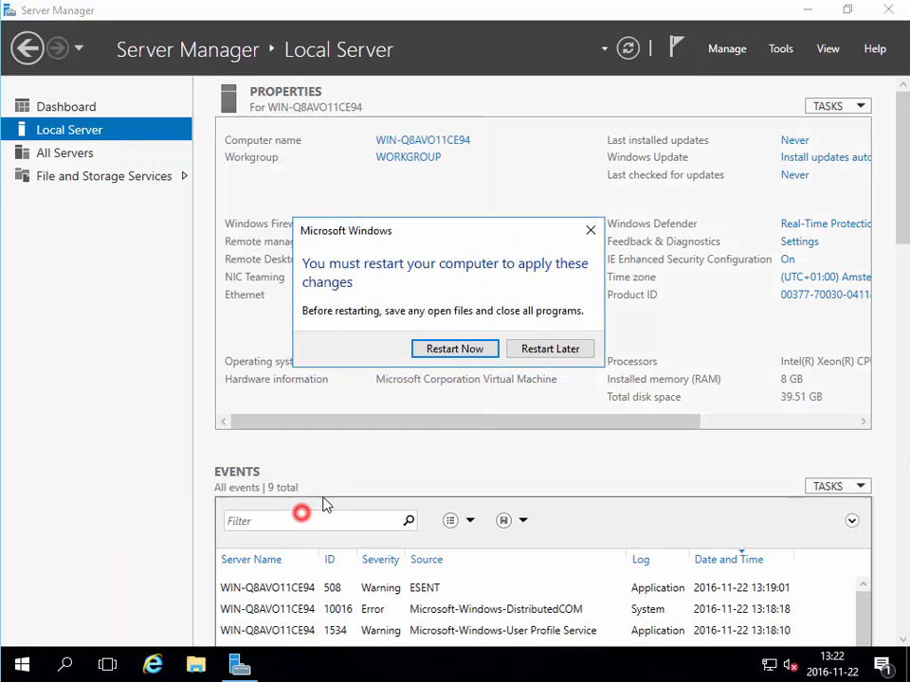
click(545, 353)
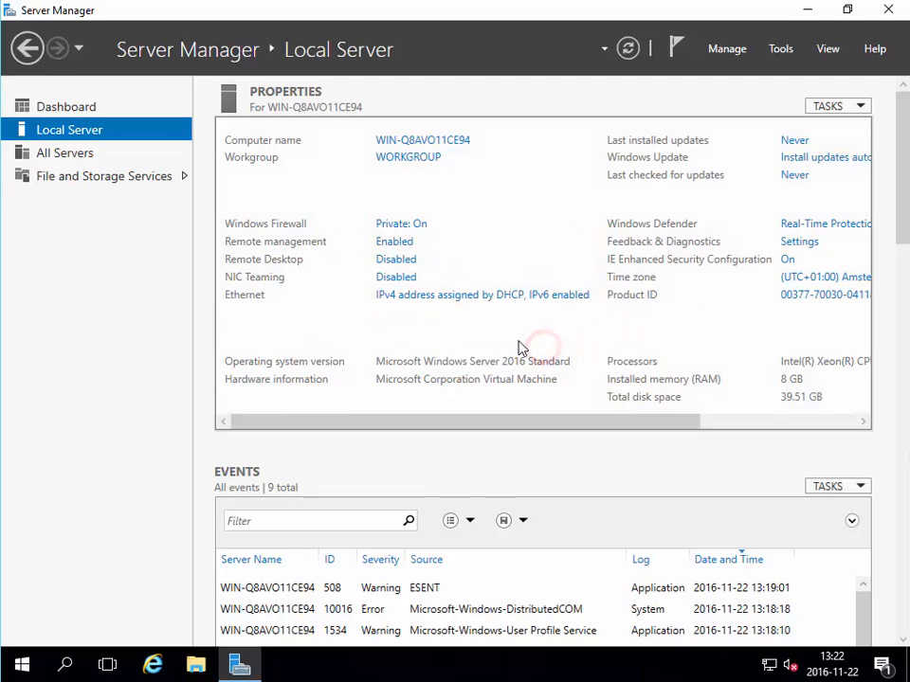
- Open the Ethernet adapter's Internet Protocol Version 4 properties in Network Connections
click(422, 302)
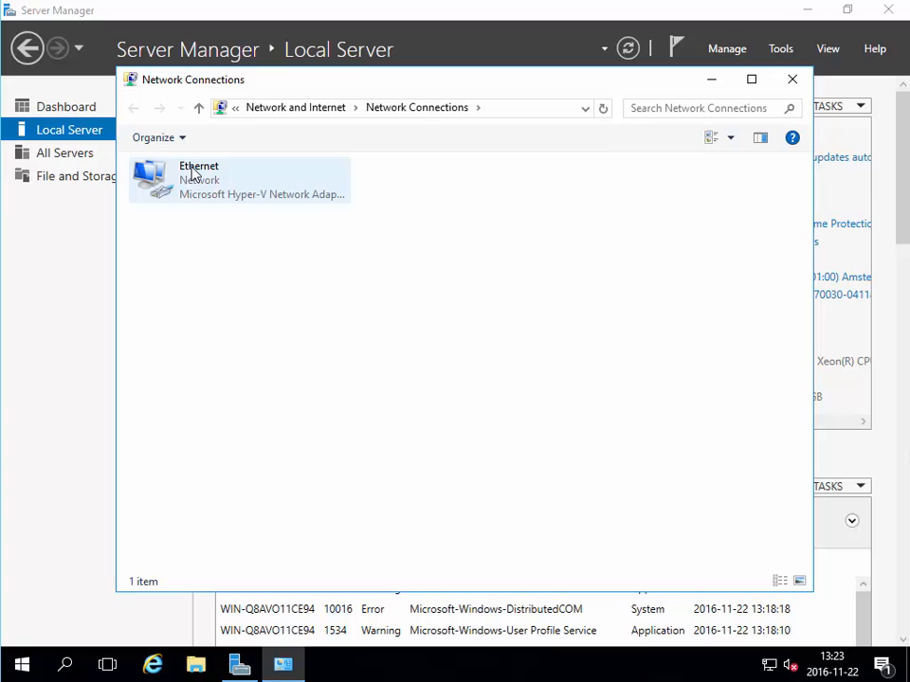
click(192, 173)
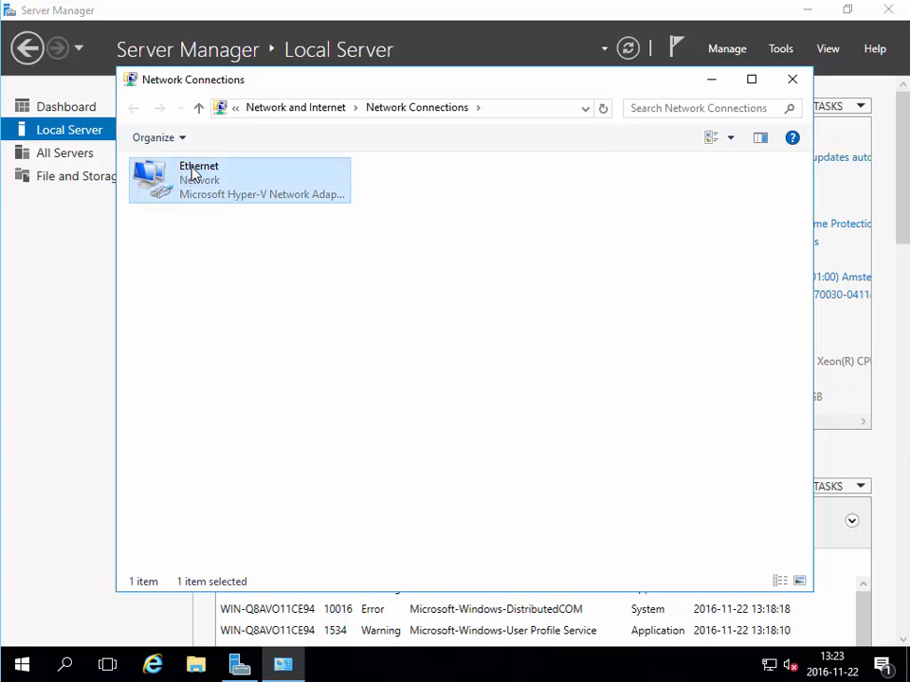
right_click(194, 174)
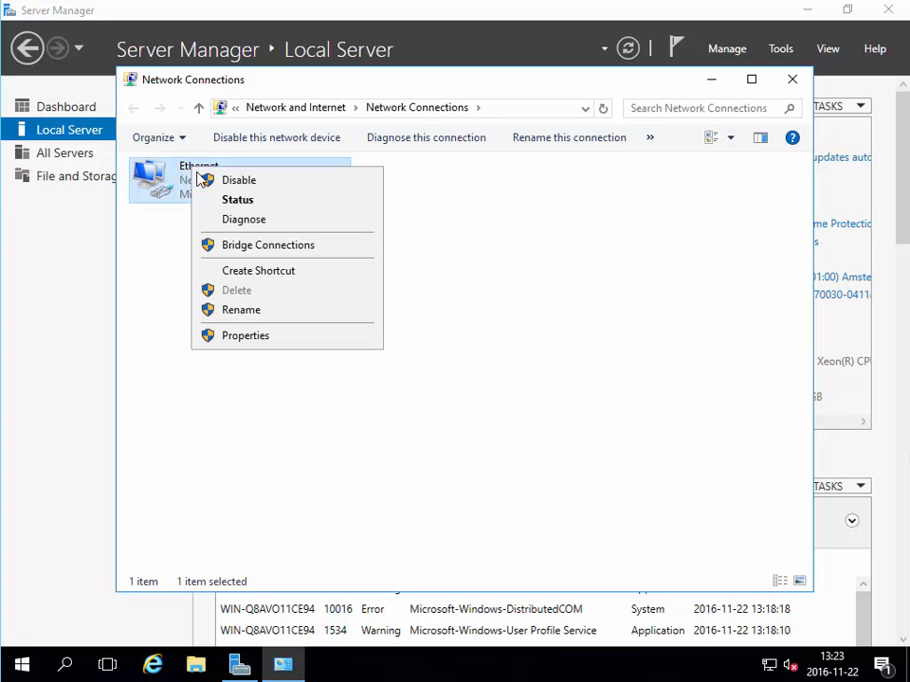
click(266, 339)
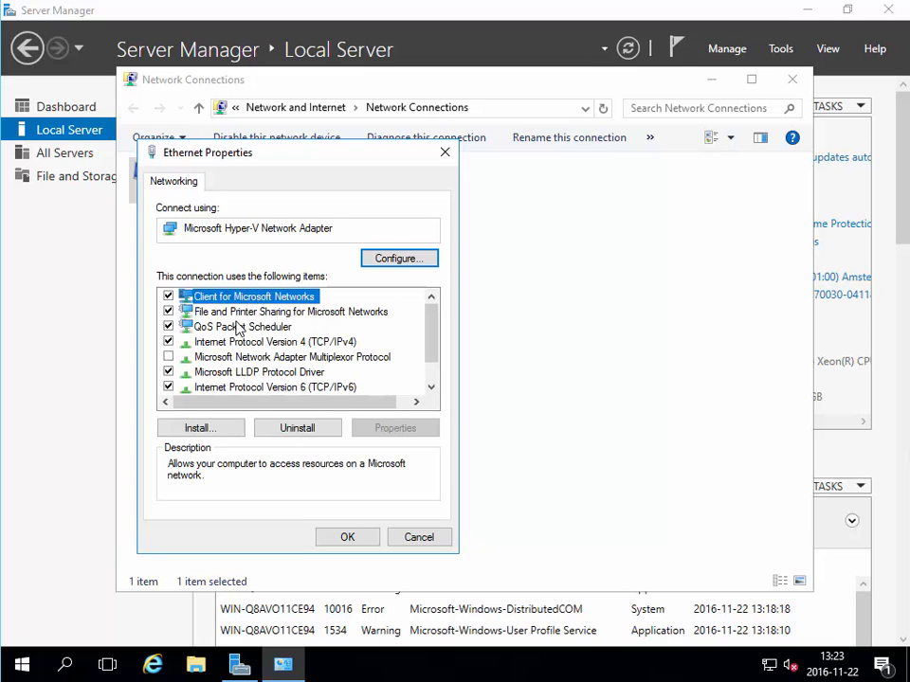
click(254, 343)
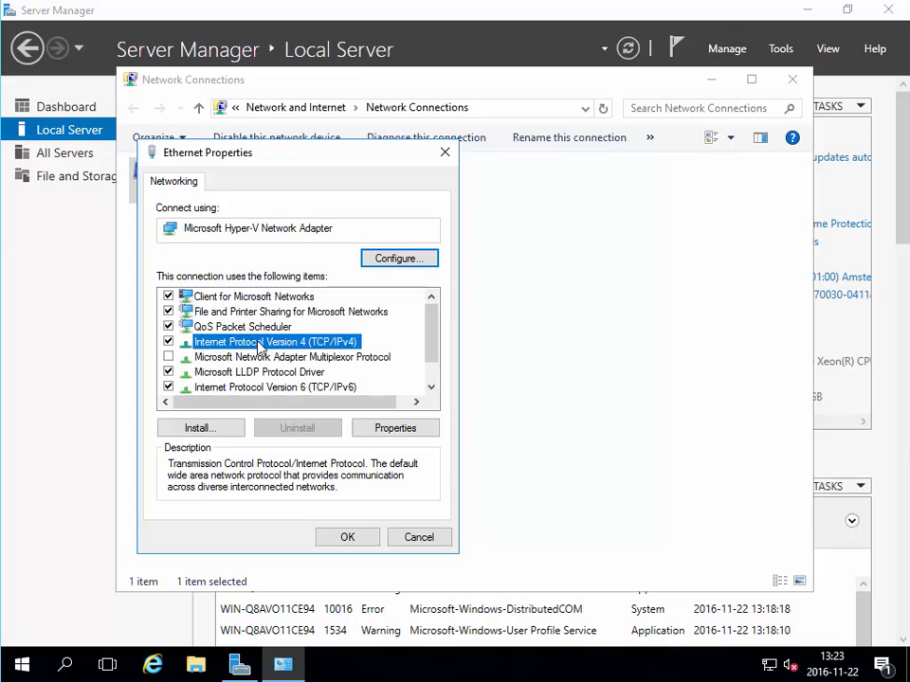
click(392, 429)
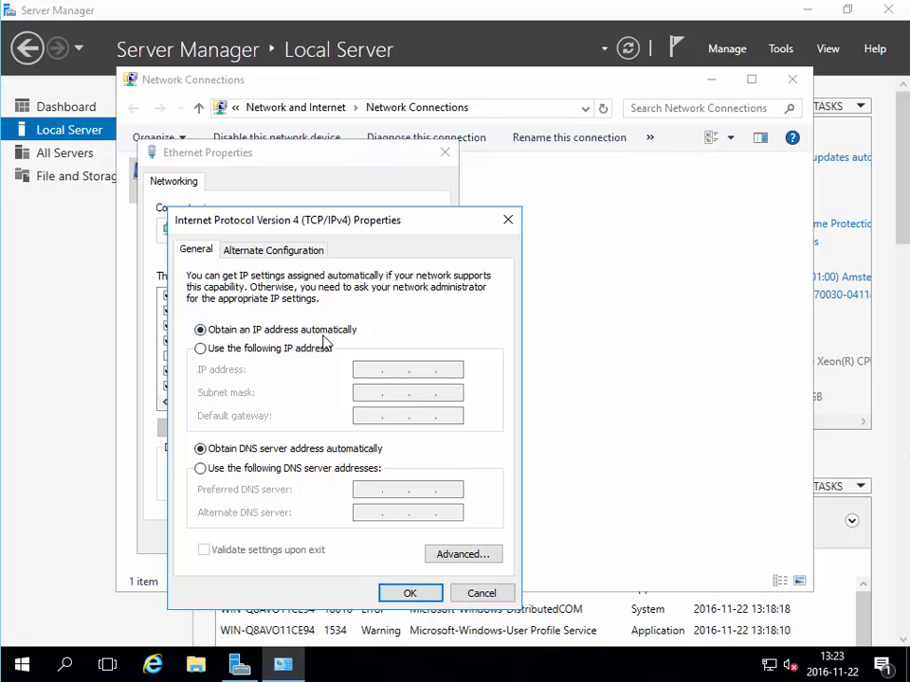
- Assign static IP 10.130.85.223, mask 255.255.255.0, gateway and DNS 10.130.85.1
click(204, 351)
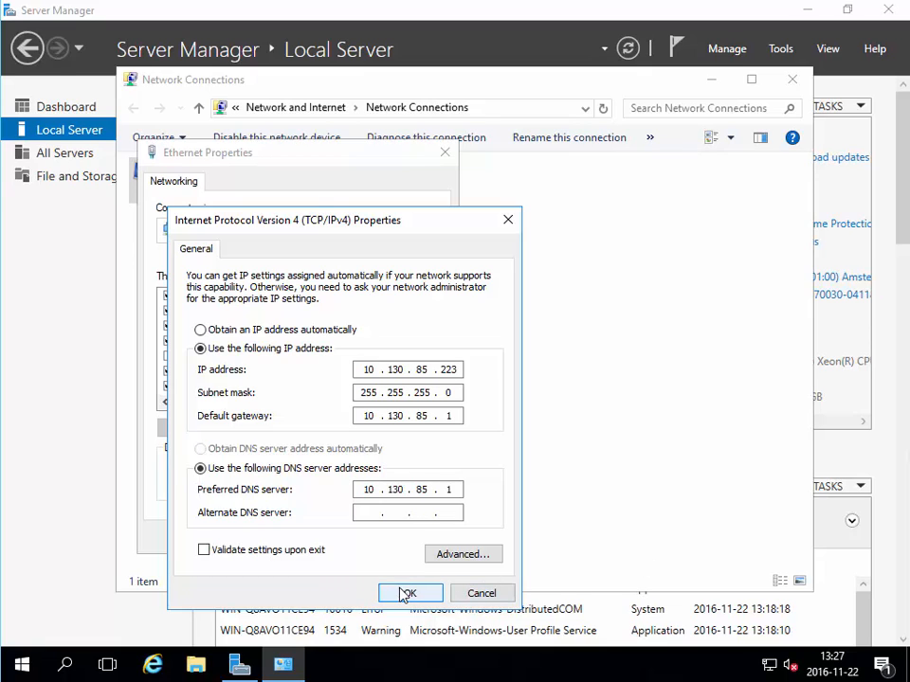
click(405, 594)
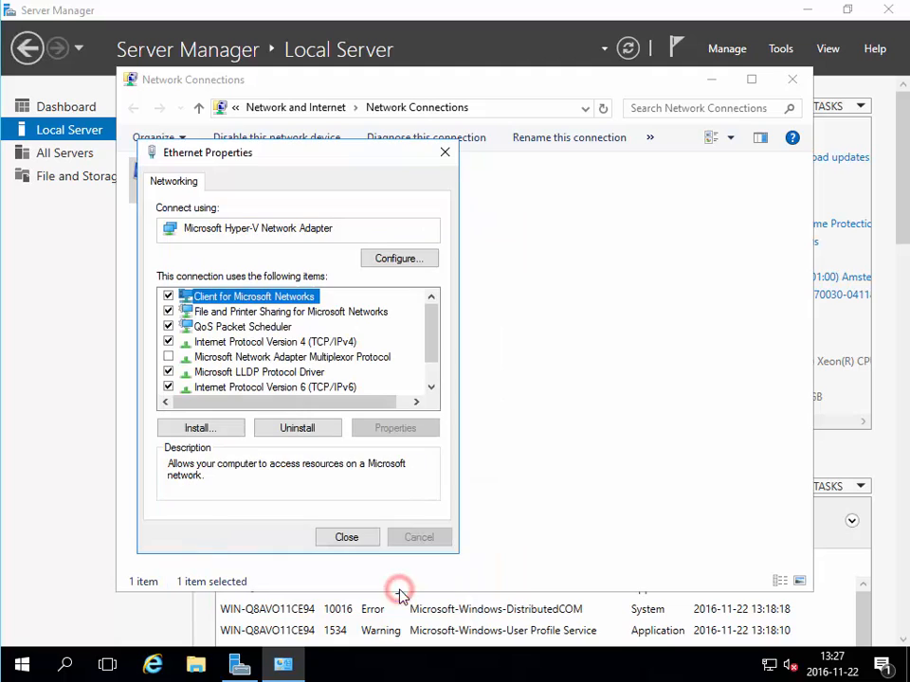
click(346, 537)
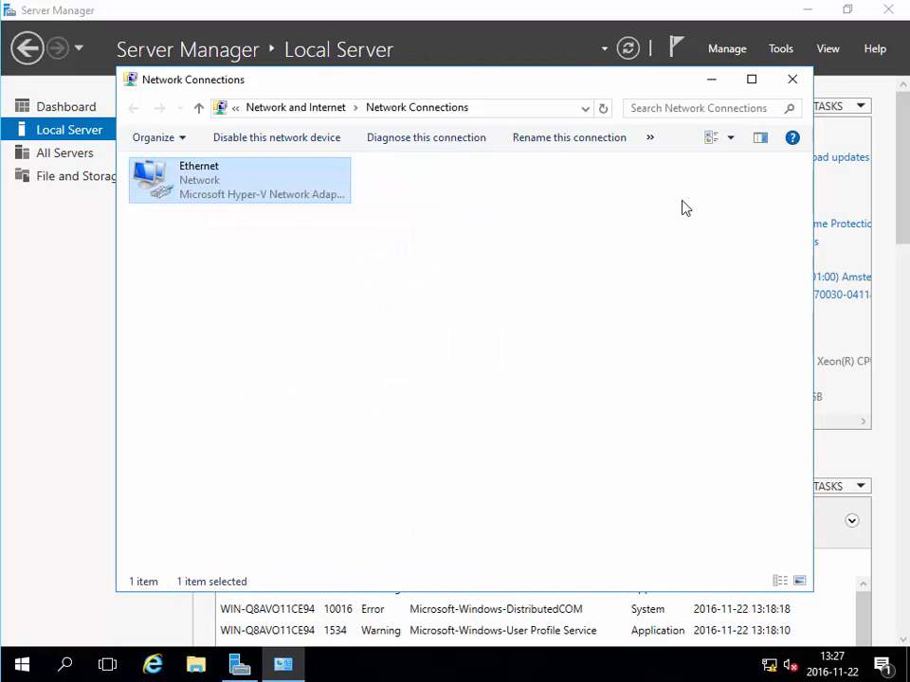
click(788, 80)
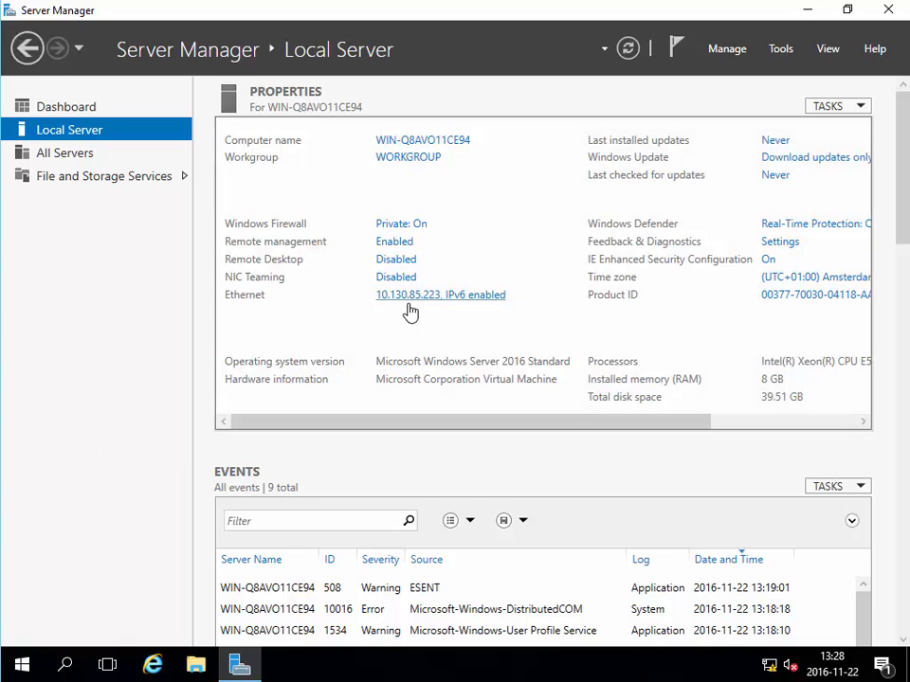
- Restart the server with the default reason and begin typing the Administrator password
click(18, 663)
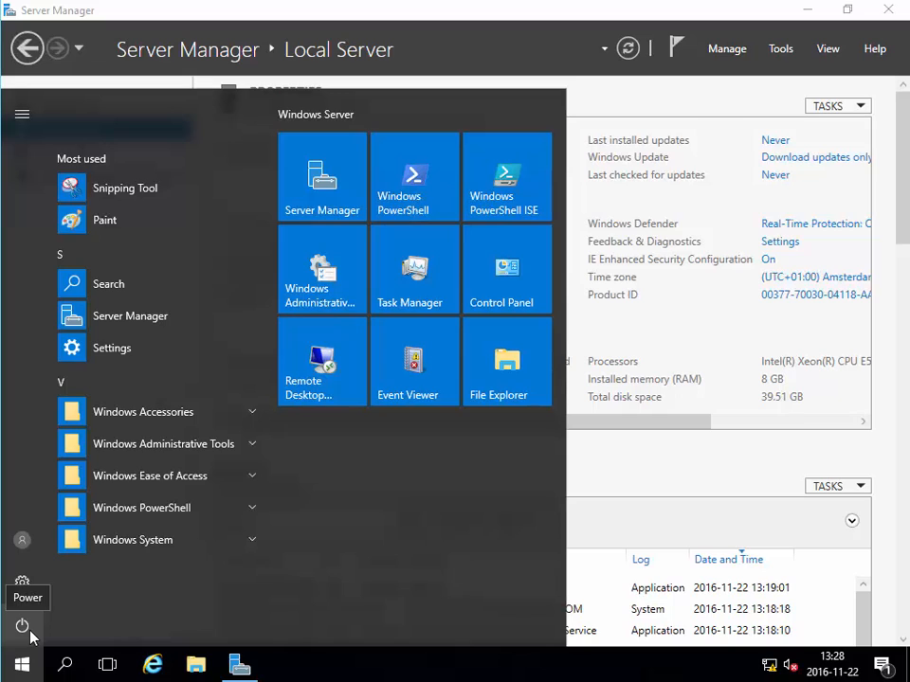
click(23, 627)
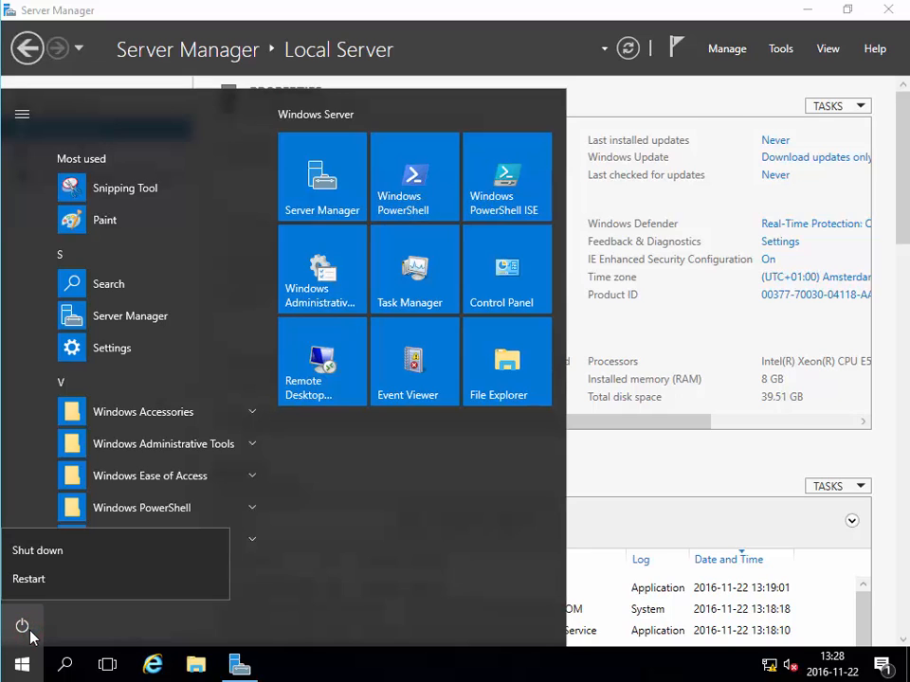
click(35, 578)
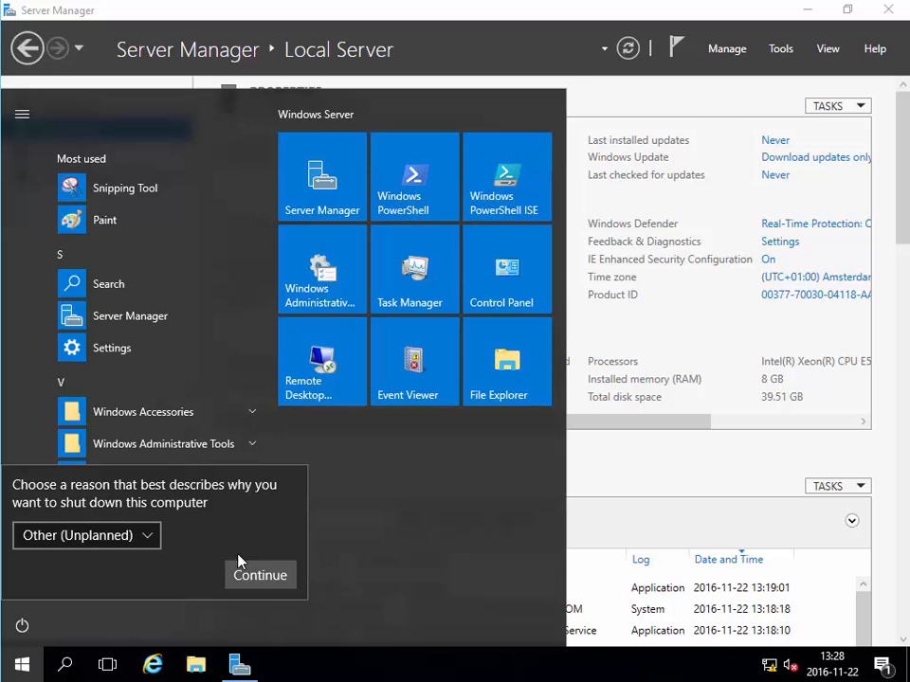
click(262, 575)
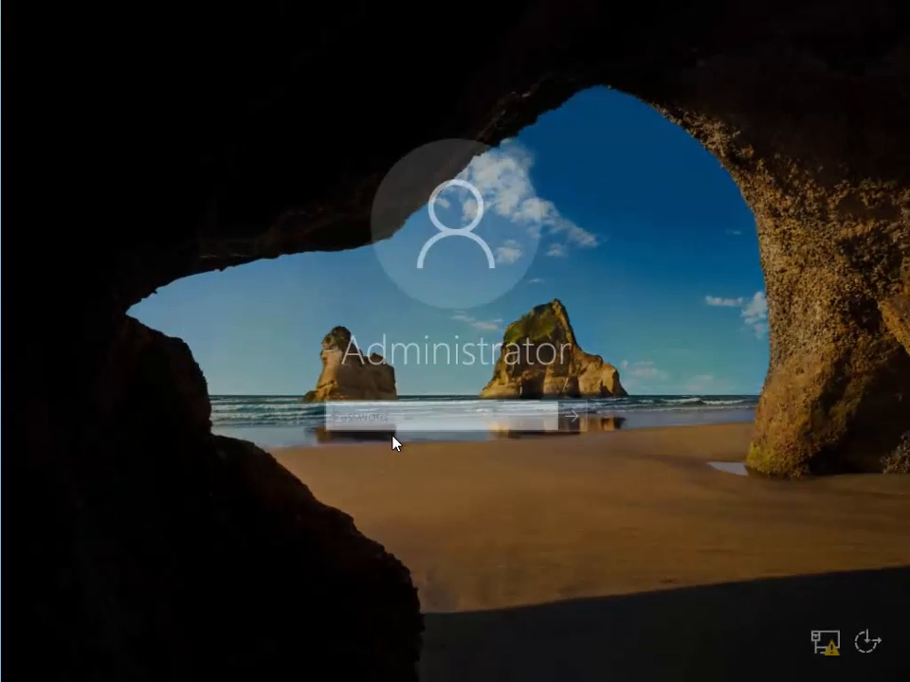
text(P)
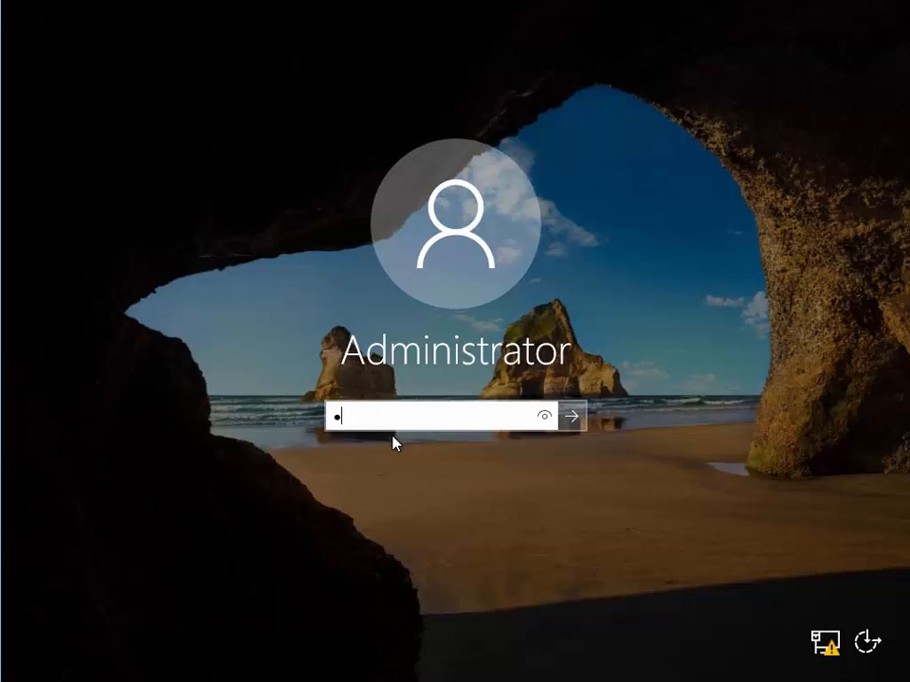
text(a$$w)
- Sign in as administrator and view the Local Server page, which now shows computer name Server1
key(Return)
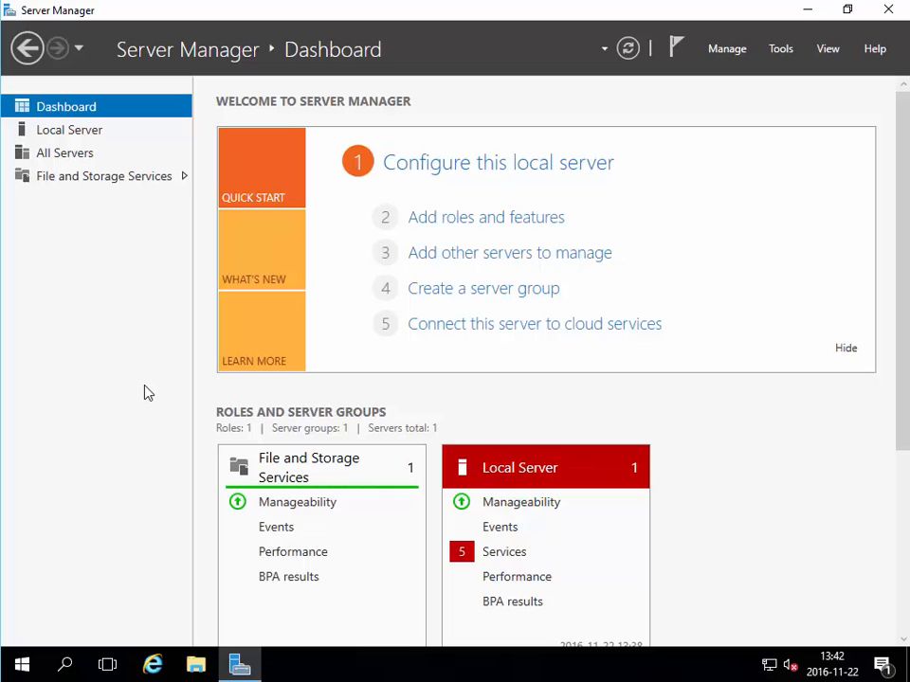
click(87, 130)
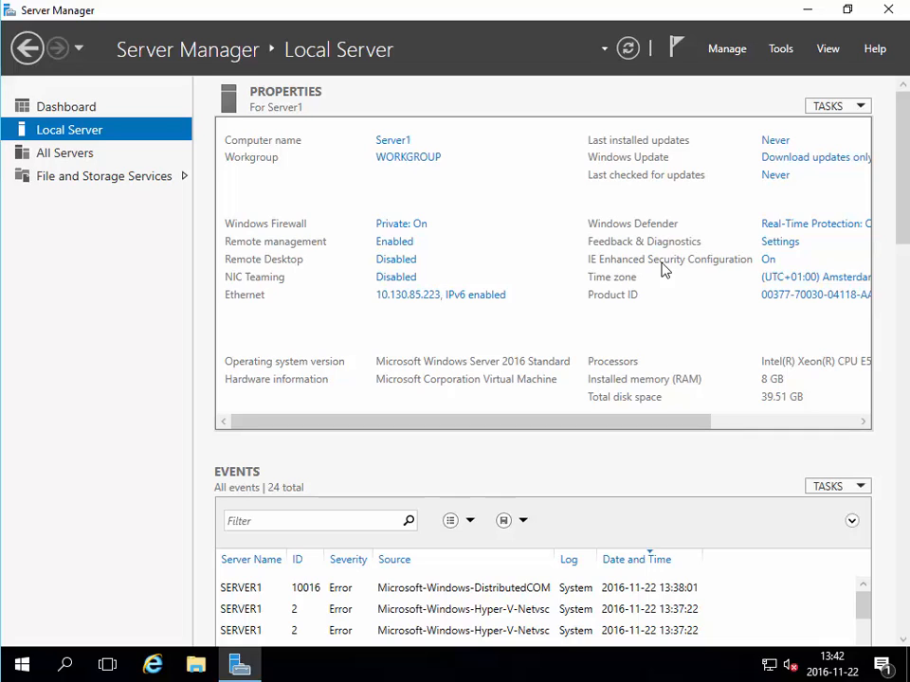
- Set IE Enhanced Security Configuration to Off for Administrators, leaving Users On, and refresh the properties
click(768, 259)
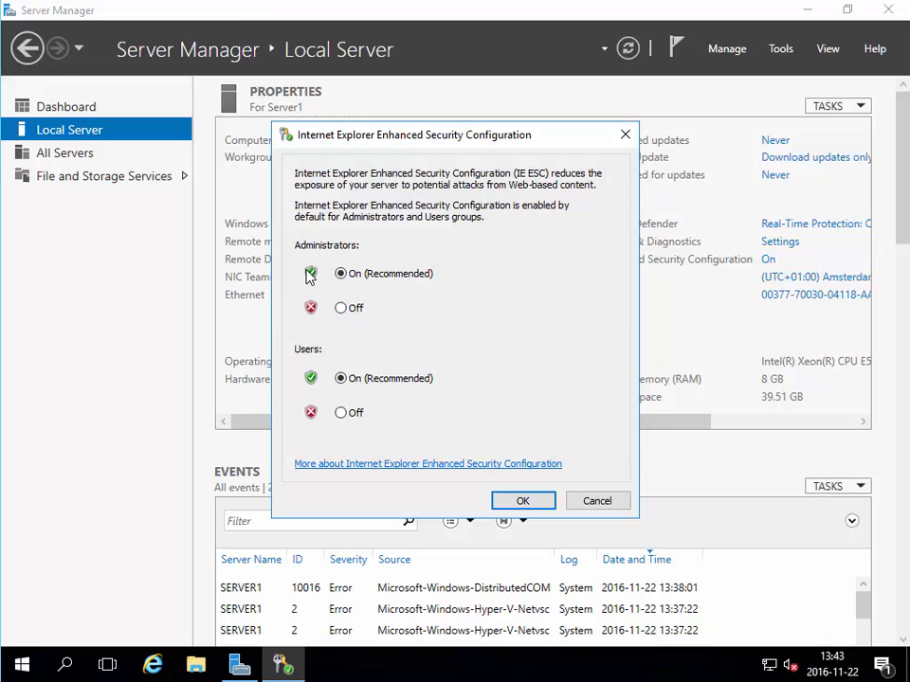
click(343, 308)
click(524, 502)
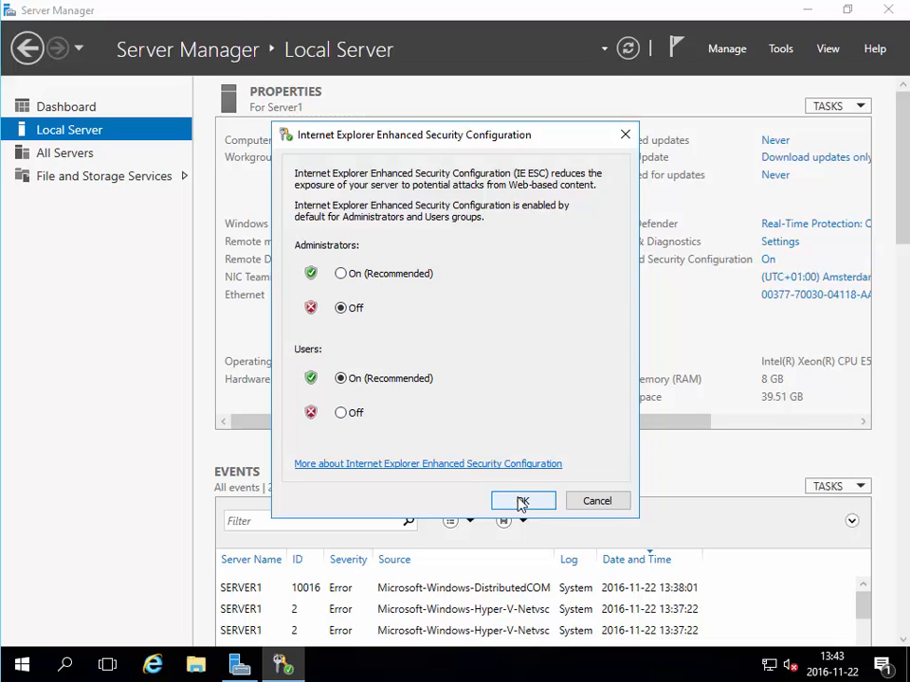
click(520, 502)
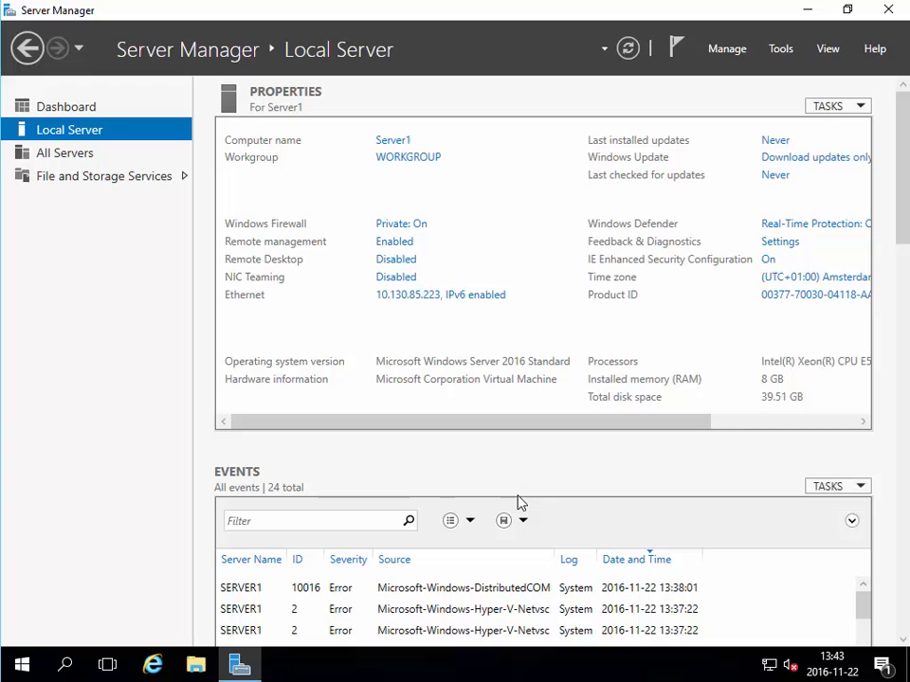
click(853, 106)
click(772, 194)
- Launch Internet Explorer, suppress the protected-mode notice, load bing.com, then close the browser
click(159, 664)
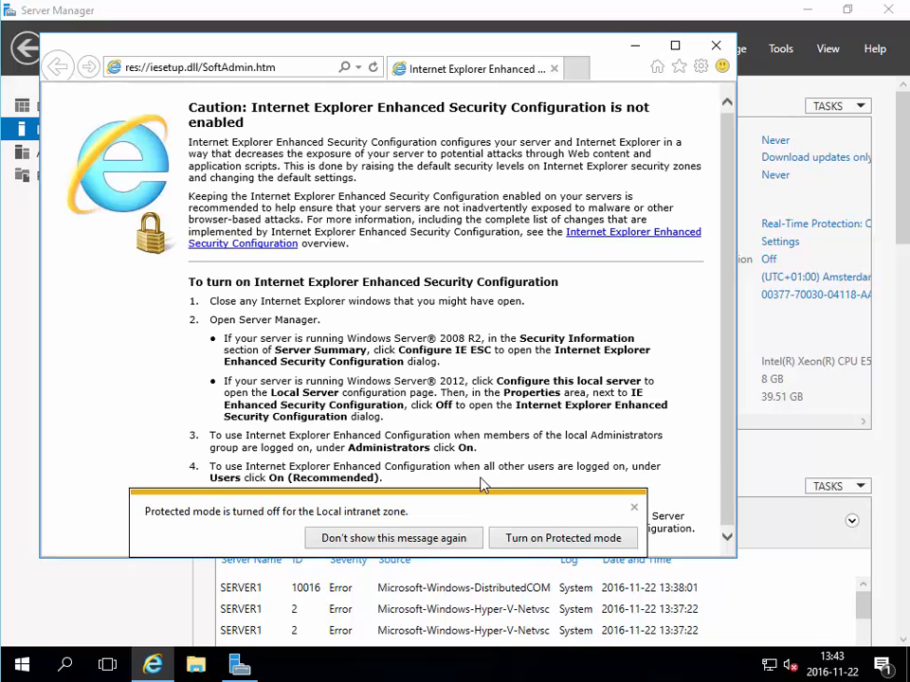
click(416, 540)
click(151, 67)
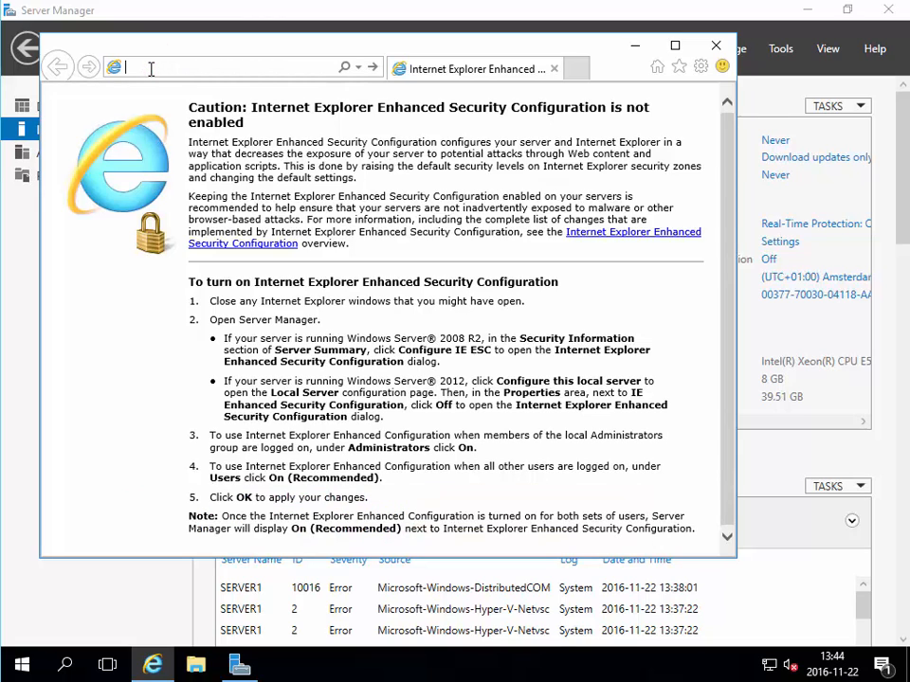
text(bing)
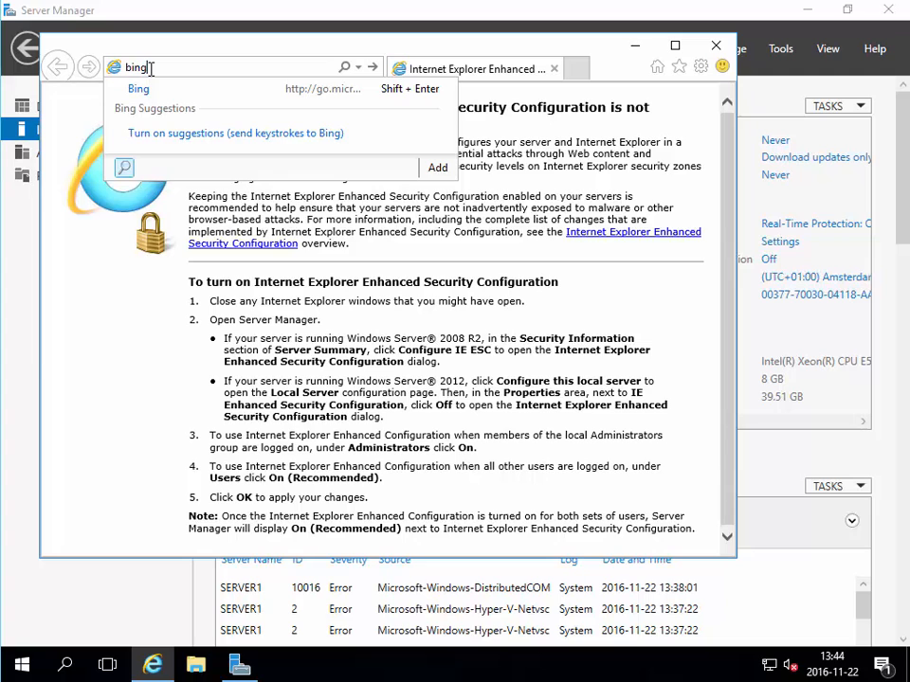
text(.com)
key(Return)
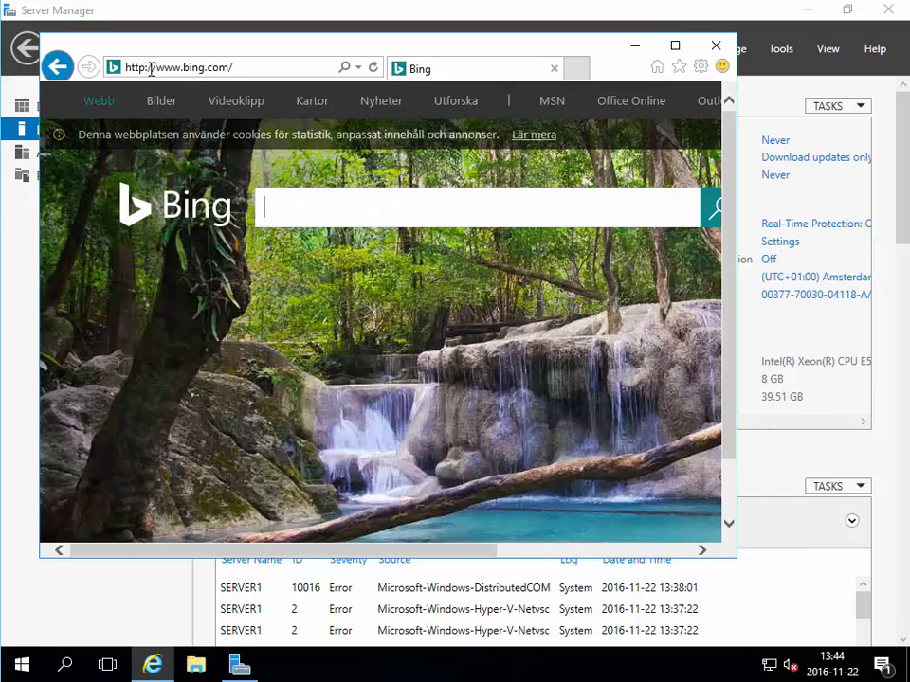
click(715, 47)
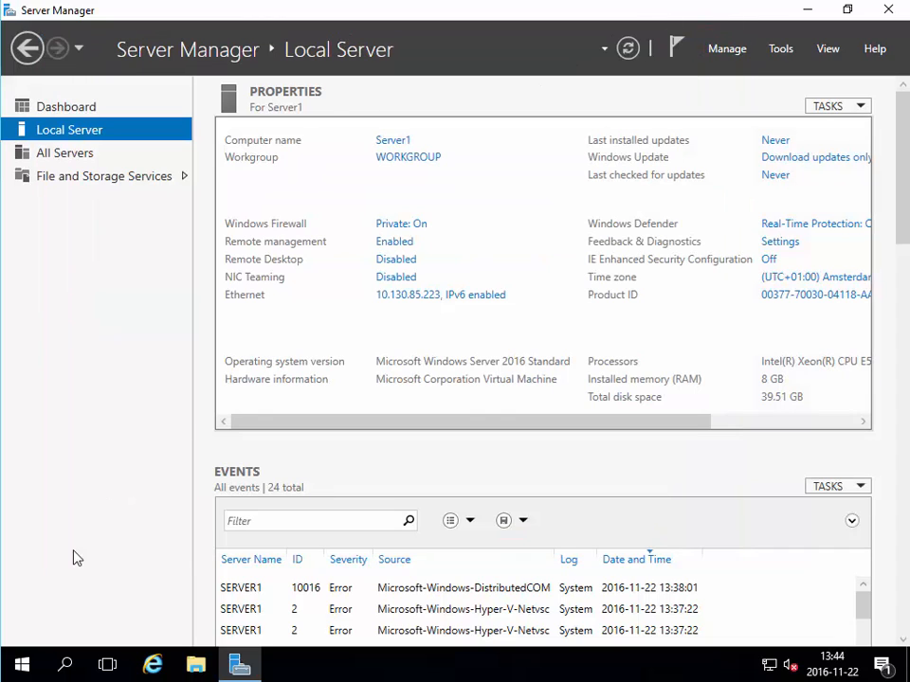
- Open Control Panel from Start and set View by to Small icons
click(23, 667)
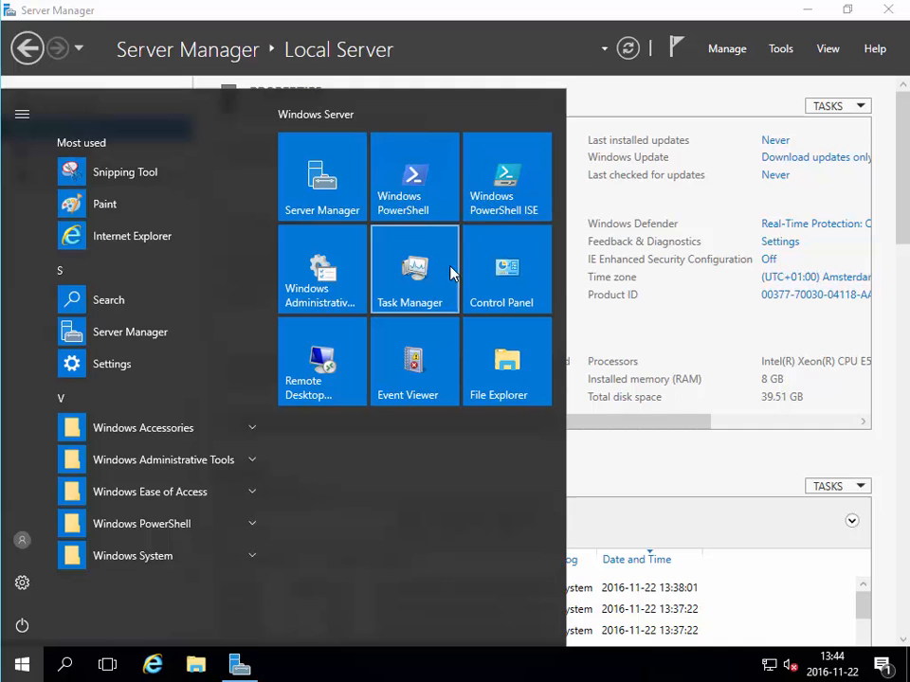
click(508, 261)
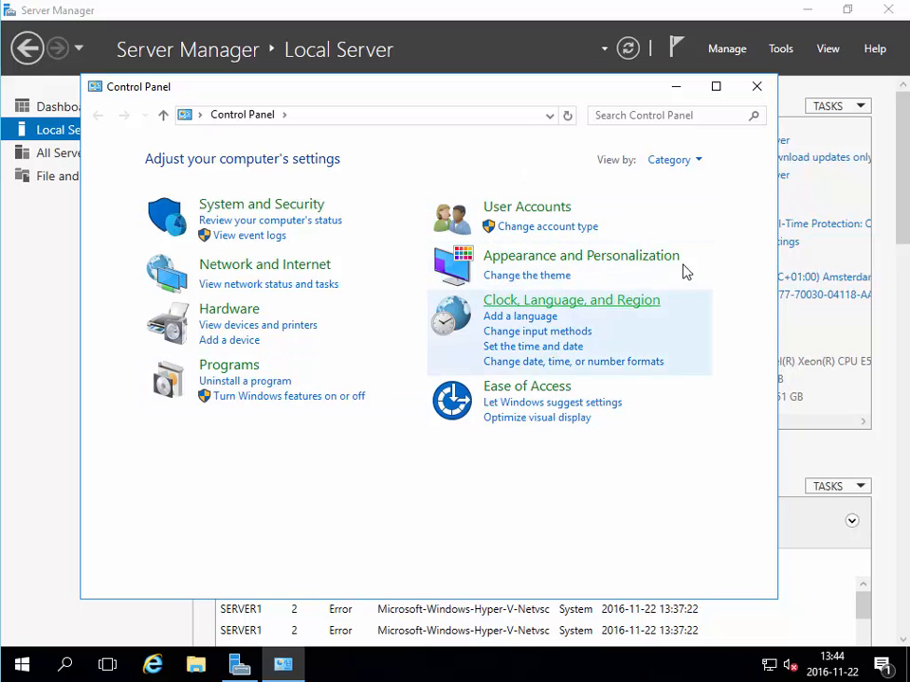
click(692, 161)
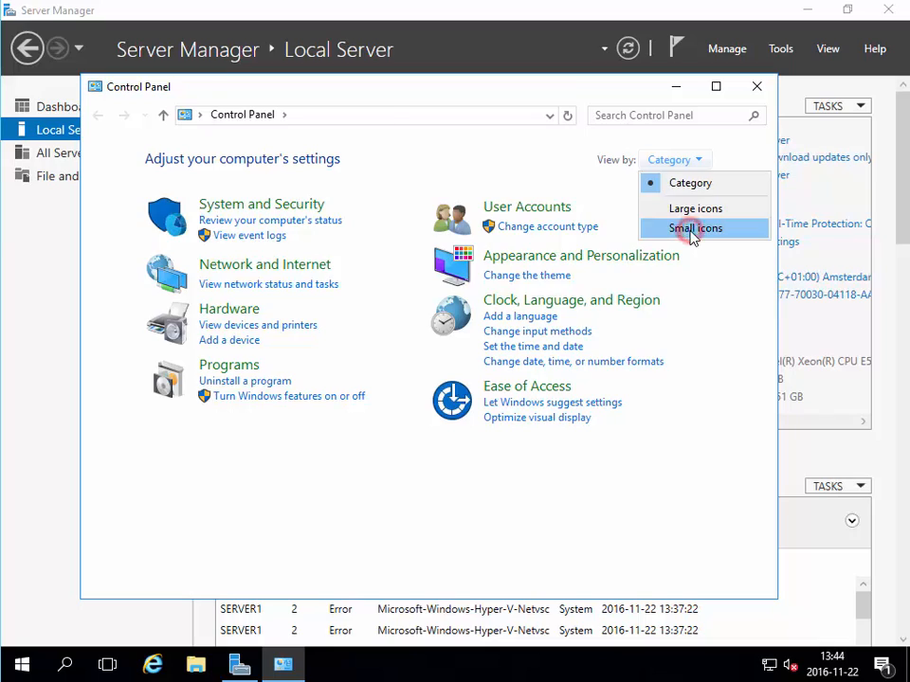
click(690, 229)
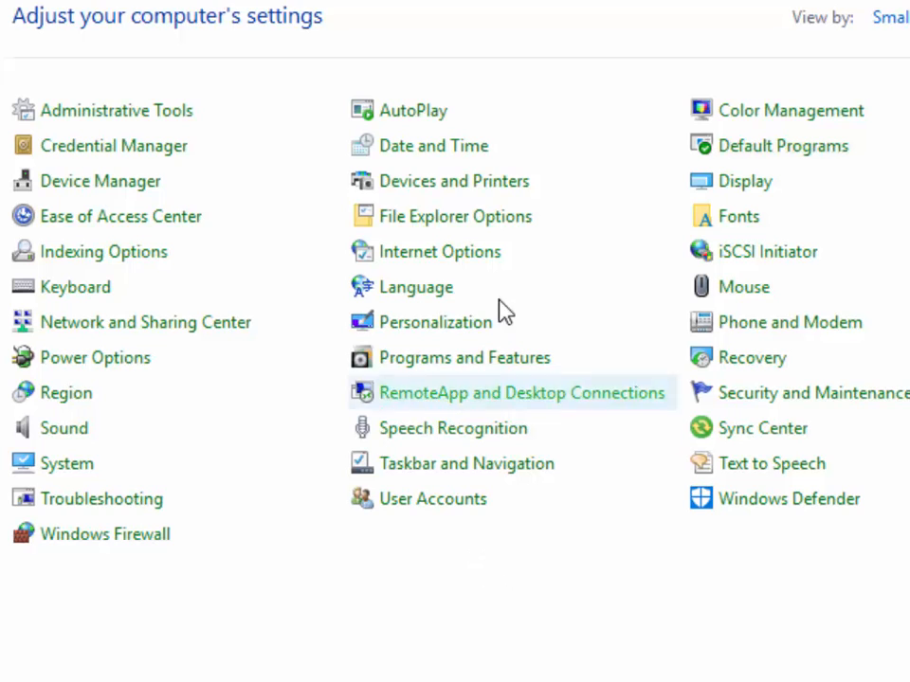
- In File Explorer Options, show known file extensions and hidden files, folders and drives, then close Control Panel
click(456, 229)
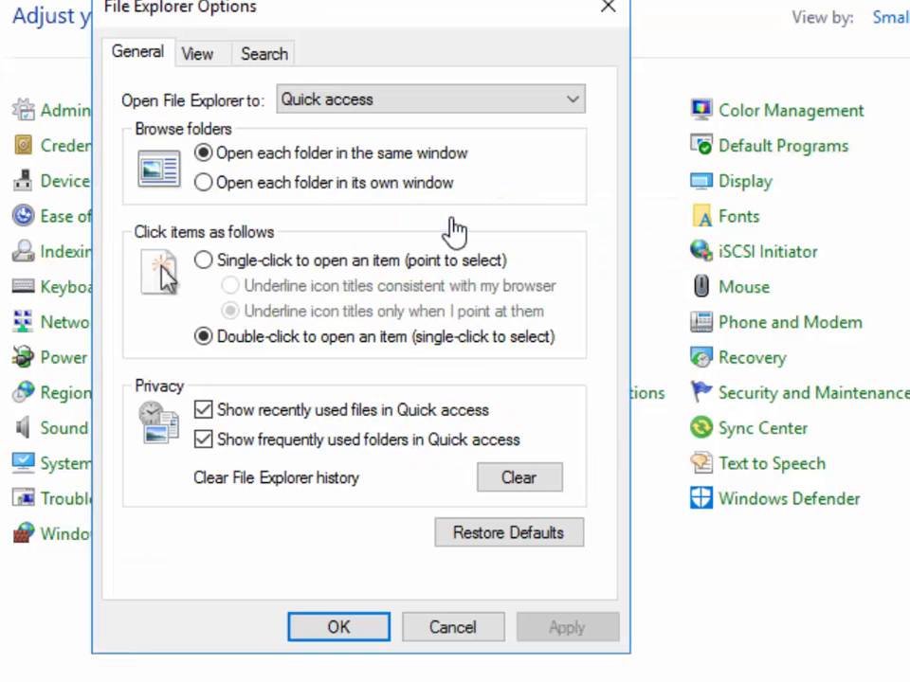
click(197, 54)
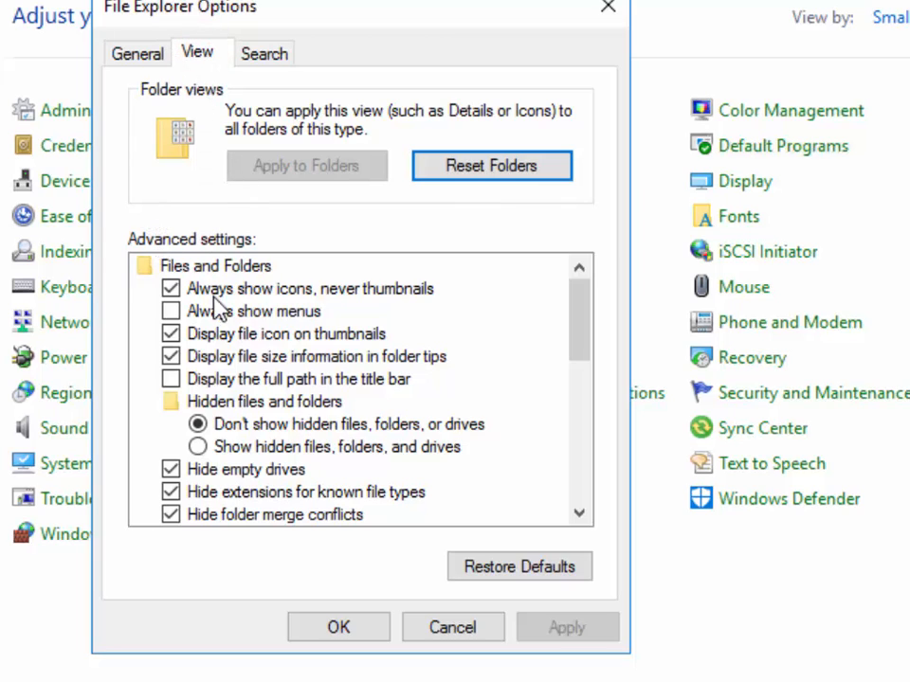
click(171, 491)
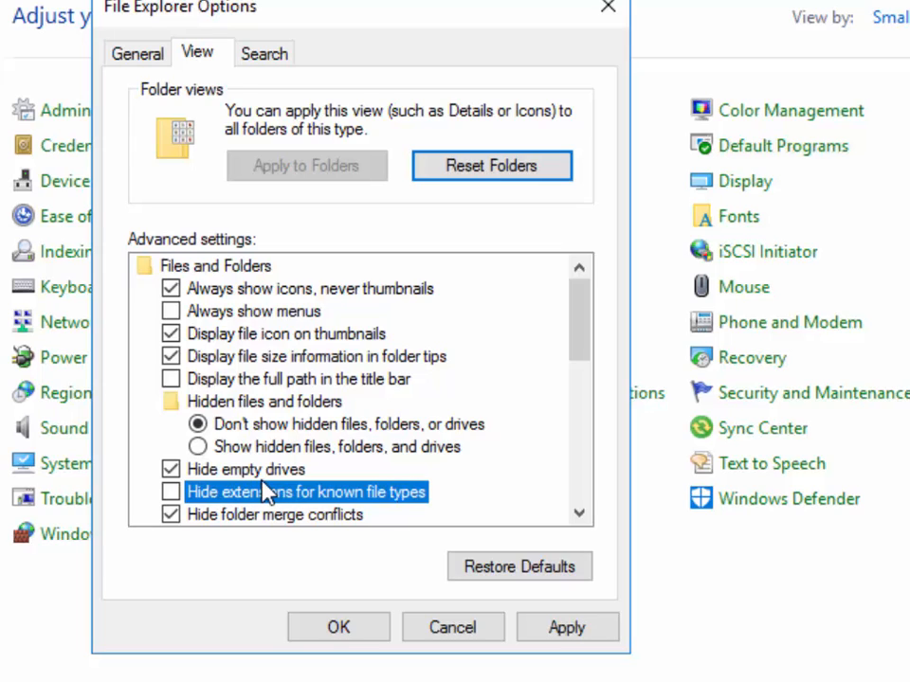
click(198, 447)
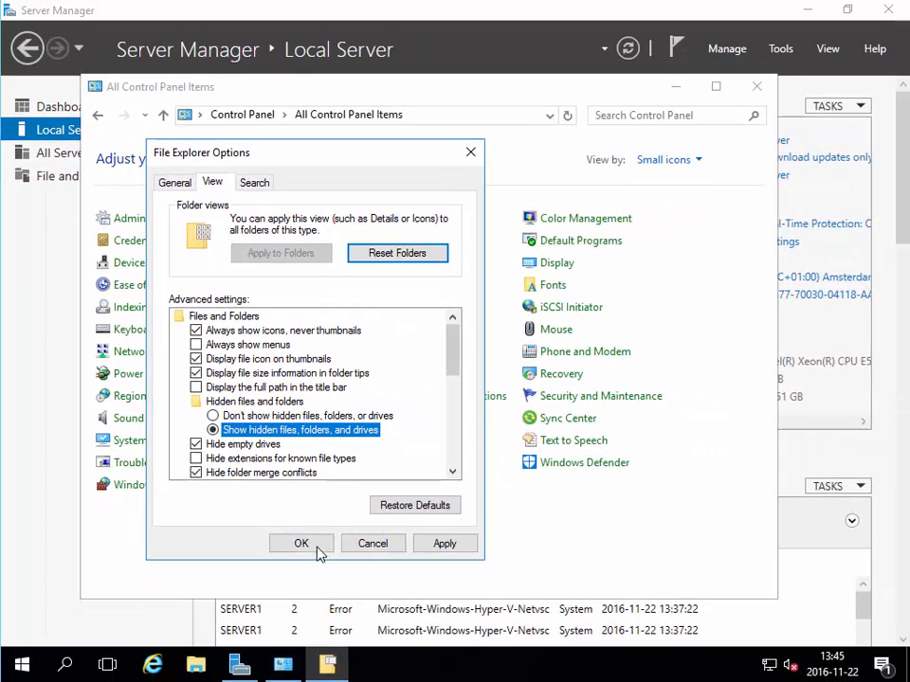
click(301, 542)
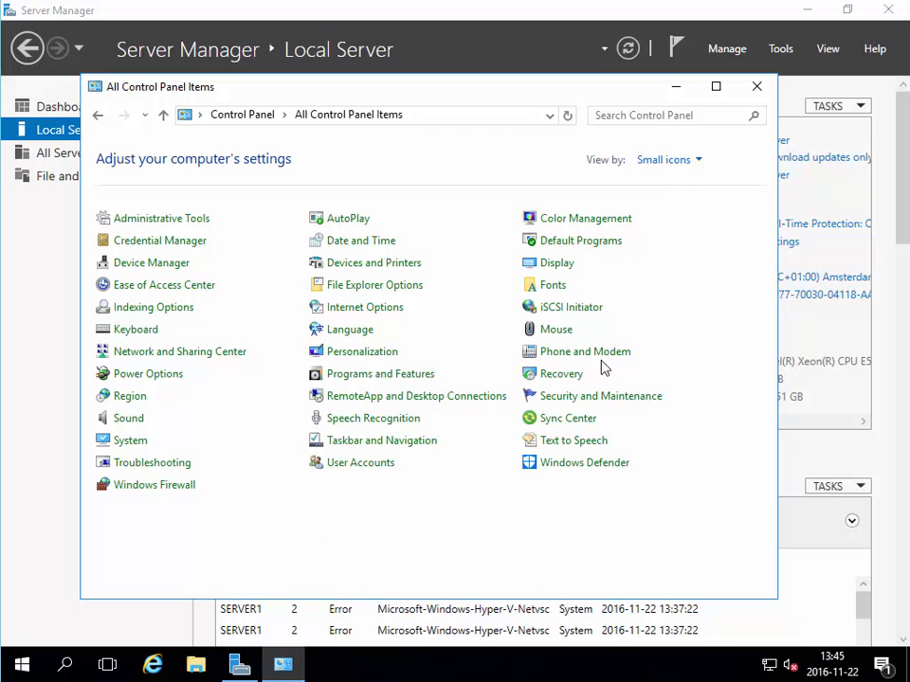
click(760, 89)
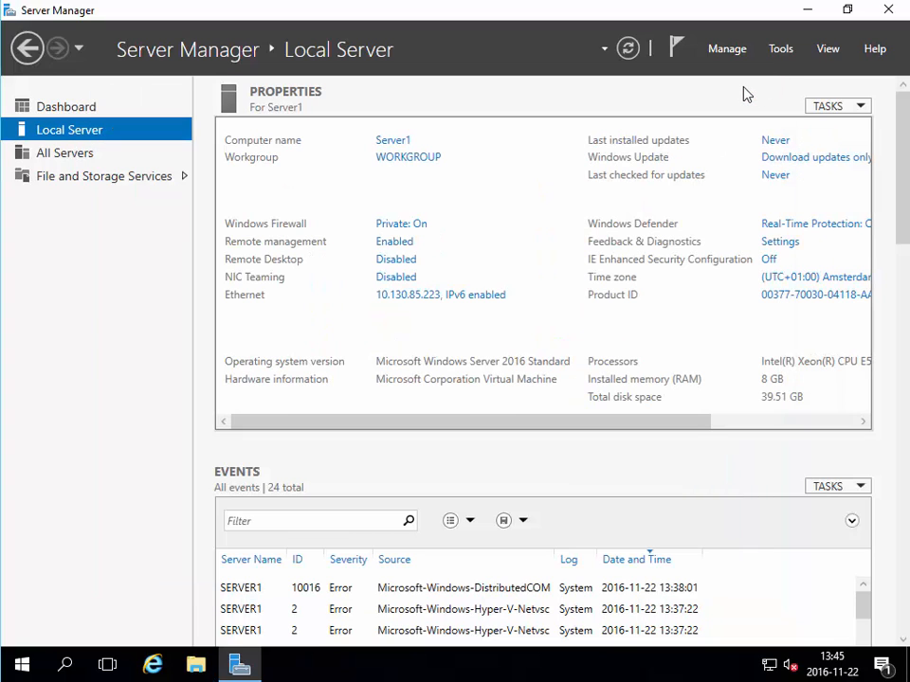